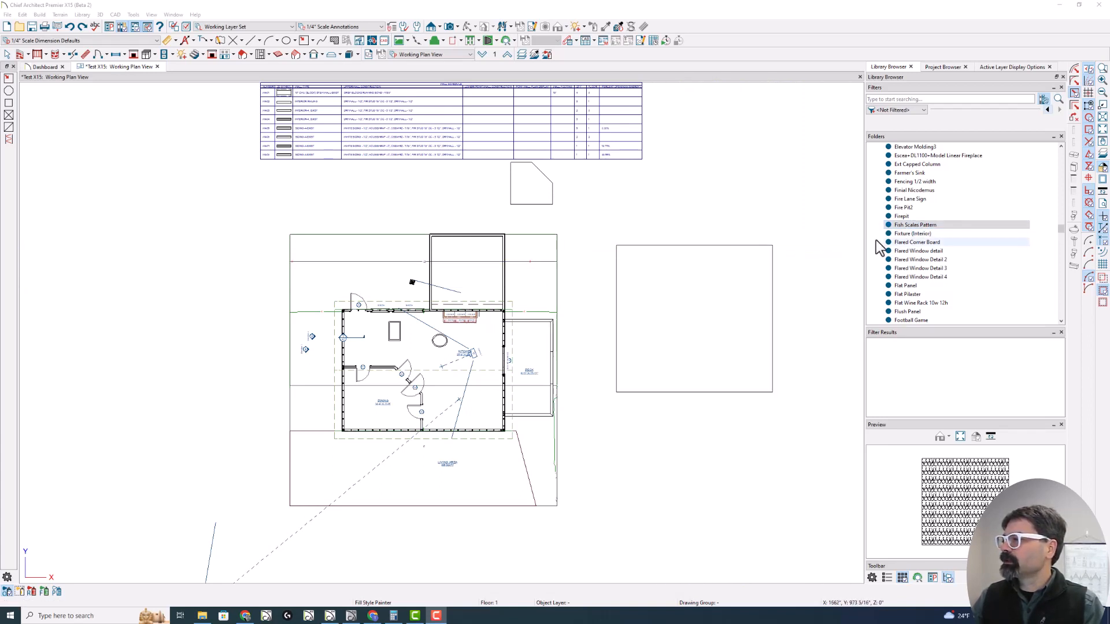
- Paint the Fish Scales Pattern fill onto the large empty rectangle beside the floor plan
{"action": "left_click", "coordinate": [906, 234]}
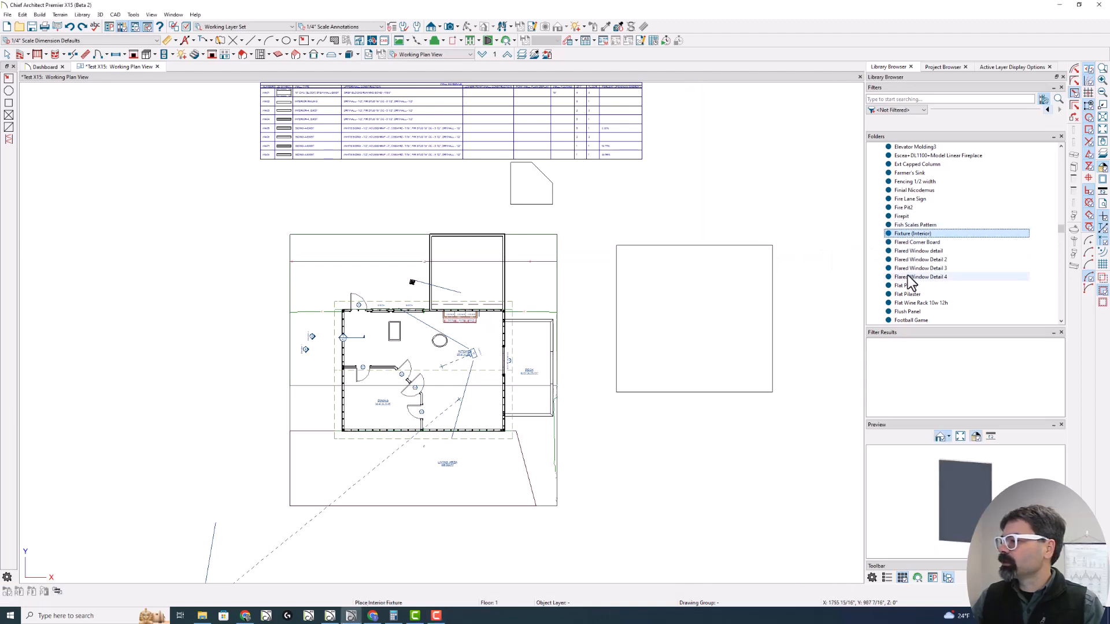
{"action": "left_click", "coordinate": [905, 226]}
{"action": "left_click", "coordinate": [706, 248]}
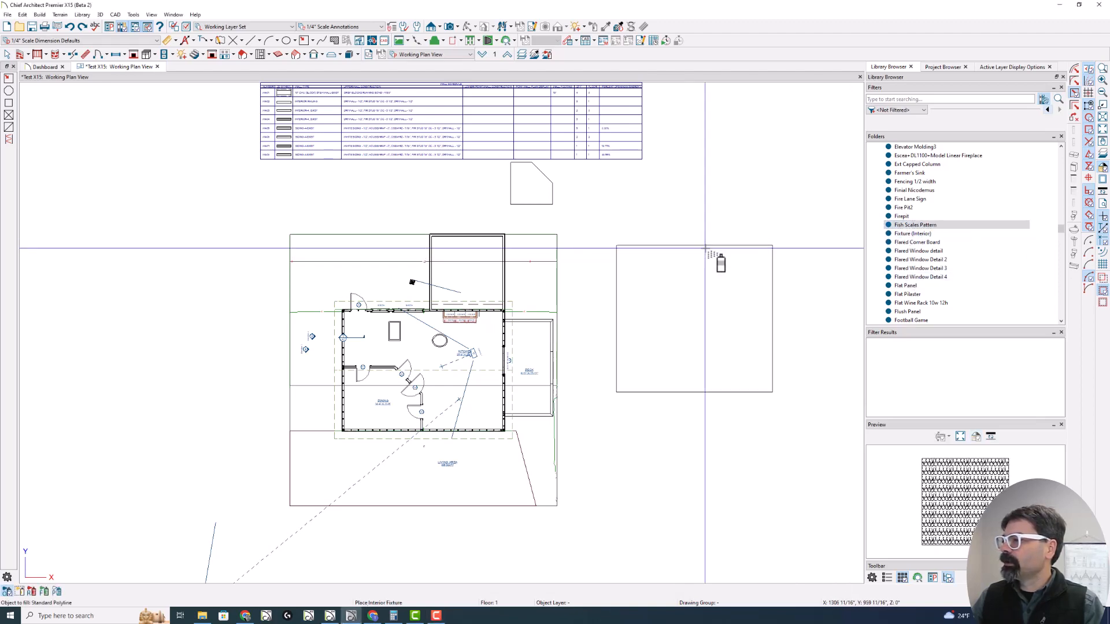
{"action": "scroll", "coordinate": [709, 266], "scroll_direction": "up", "scroll_amount": 2}
{"action": "scroll", "coordinate": [713, 284], "scroll_direction": "up", "scroll_amount": 2}
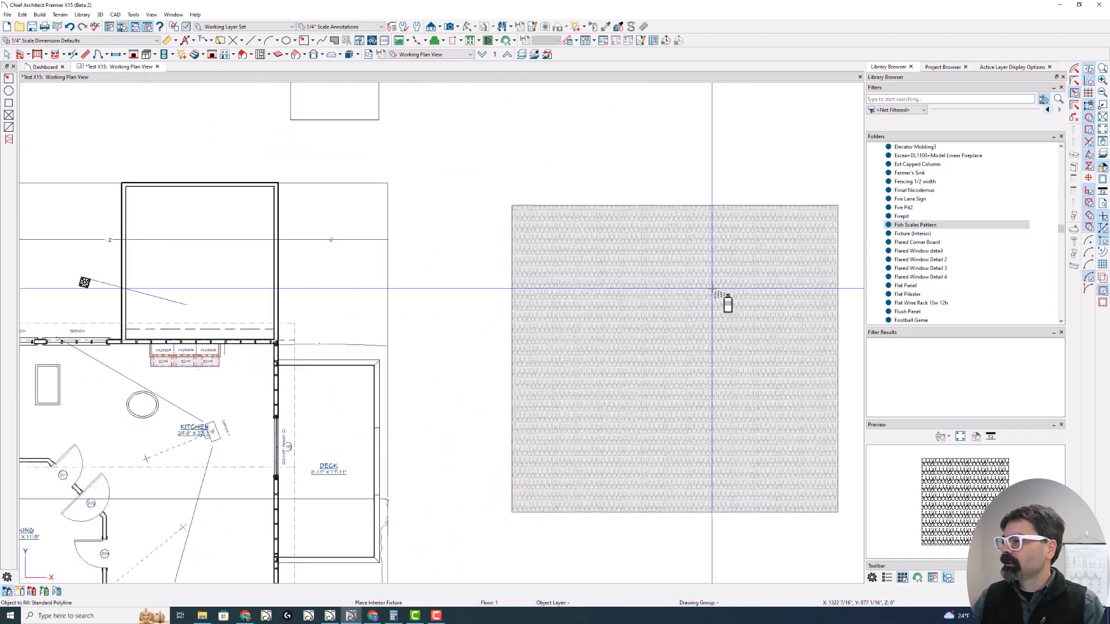
{"action": "key", "text": "space"}
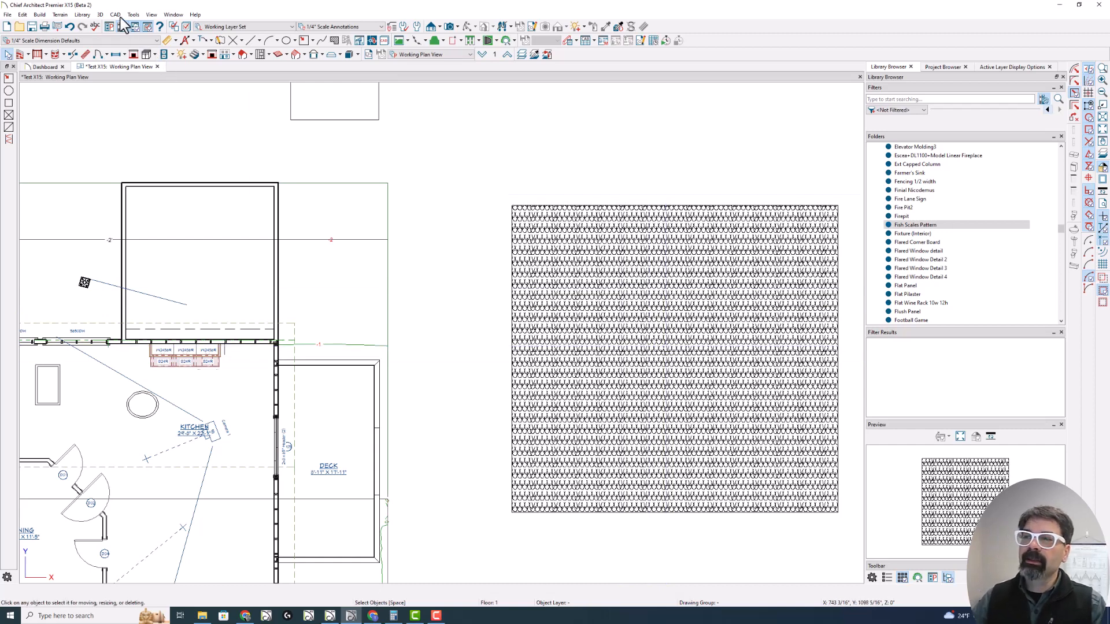
- Create a new pattern called Fish Scales Pattern 2 with a 24" width
{"action": "left_click", "coordinate": [115, 14]}
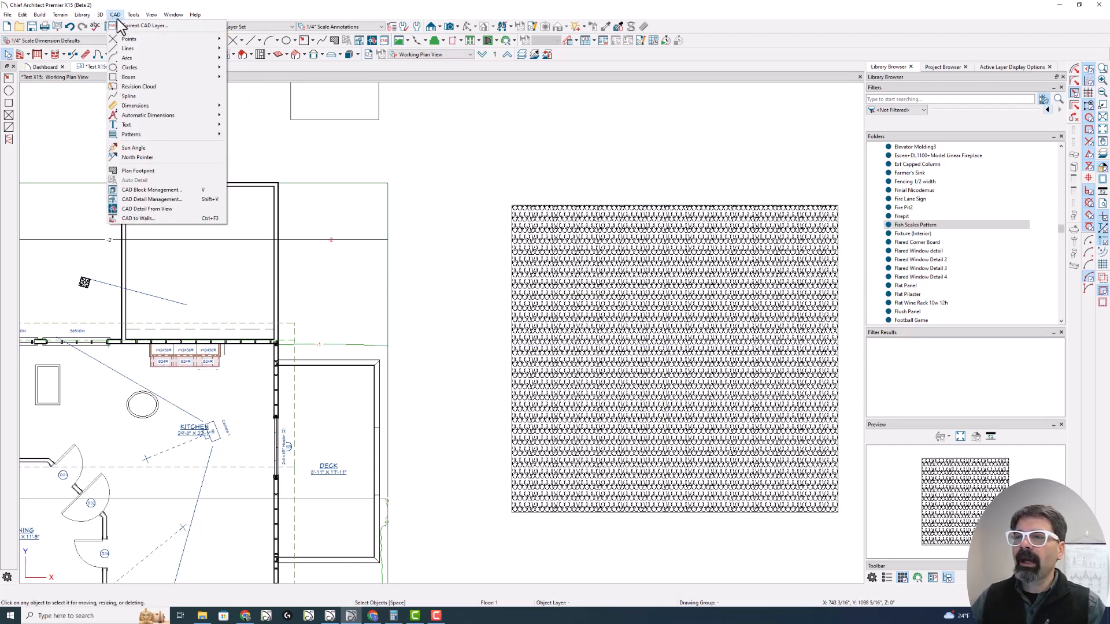
{"action": "mouse_move", "coordinate": [169, 135]}
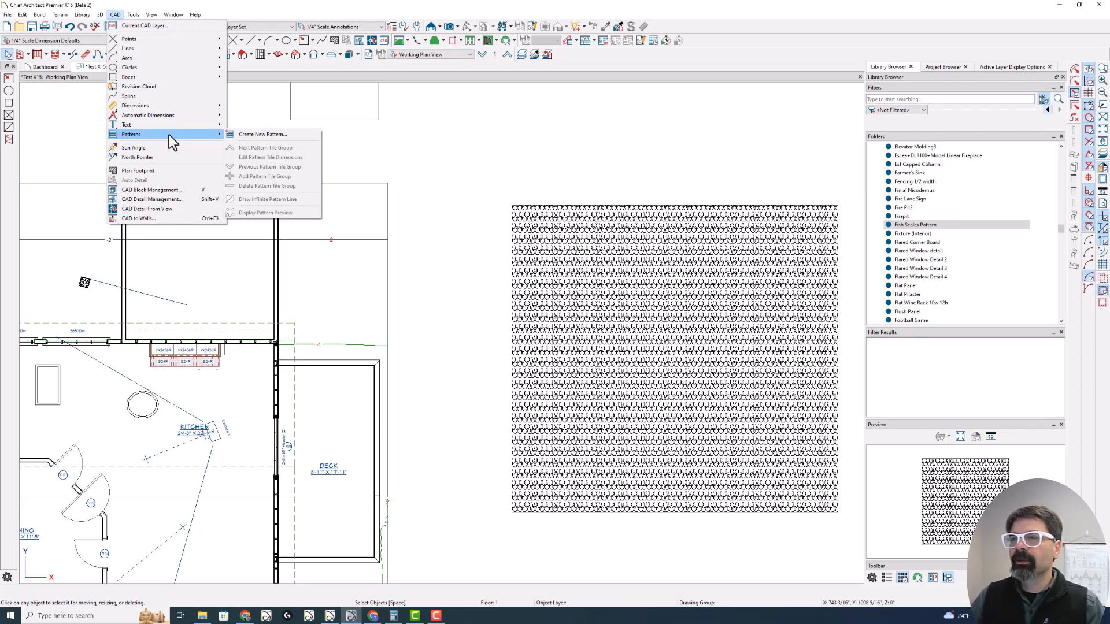
{"action": "left_click", "coordinate": [286, 136]}
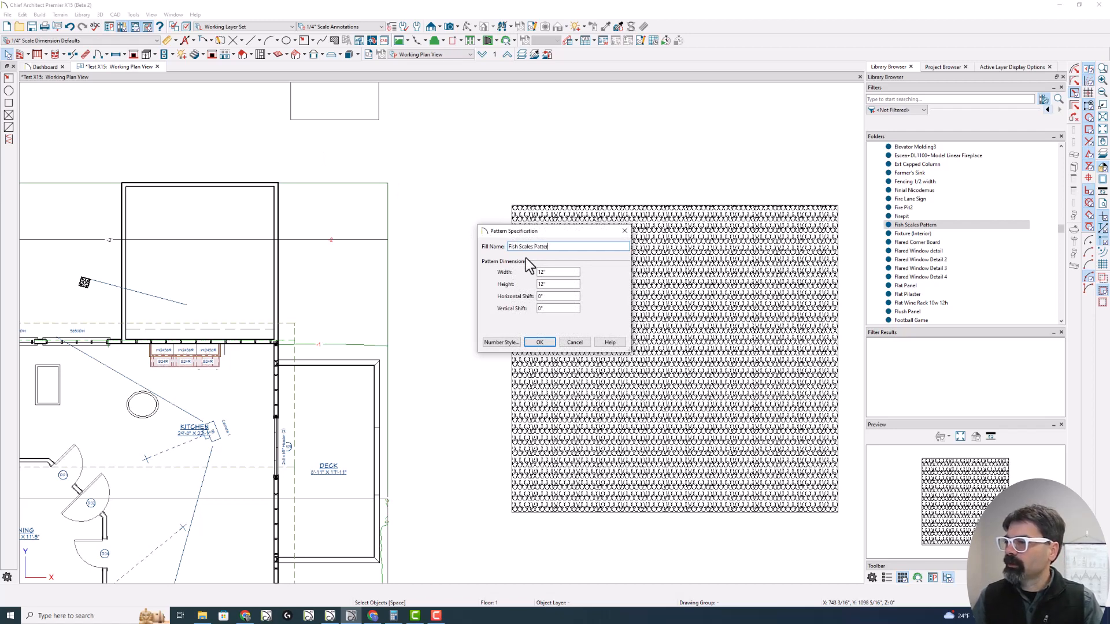
{"action": "left_click", "coordinate": [563, 272]}
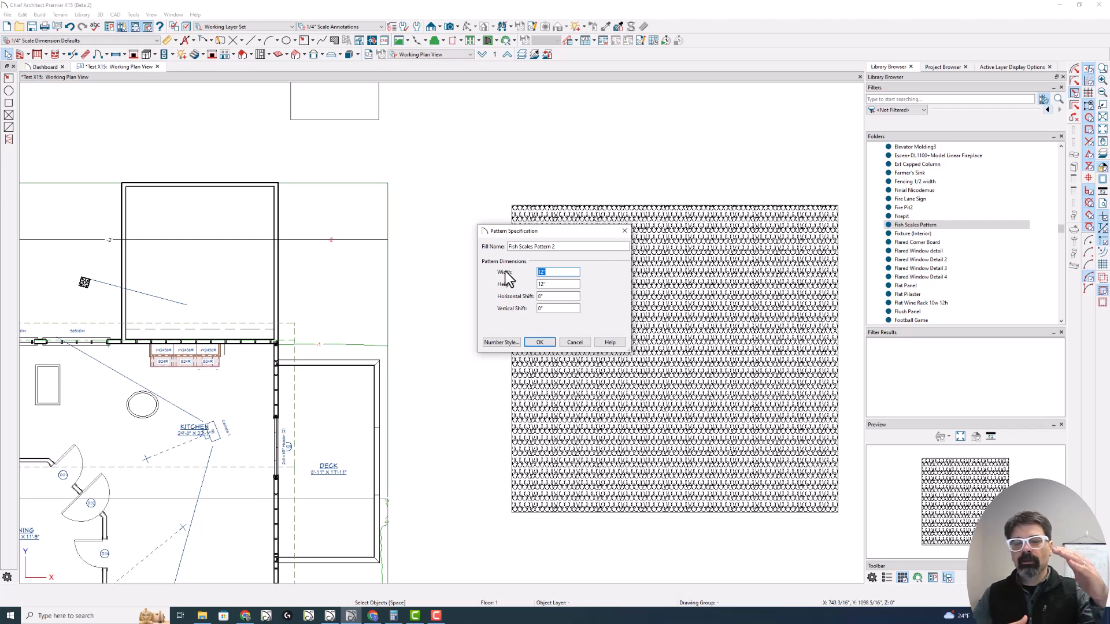
{"action": "type", "text": "24"}
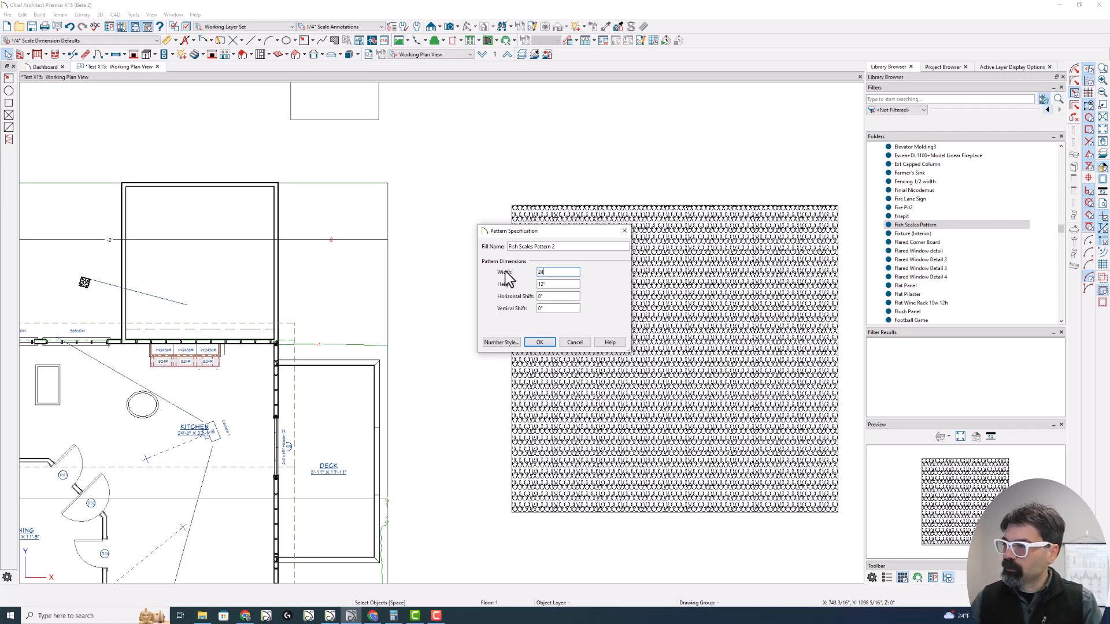
{"action": "left_click", "coordinate": [537, 342]}
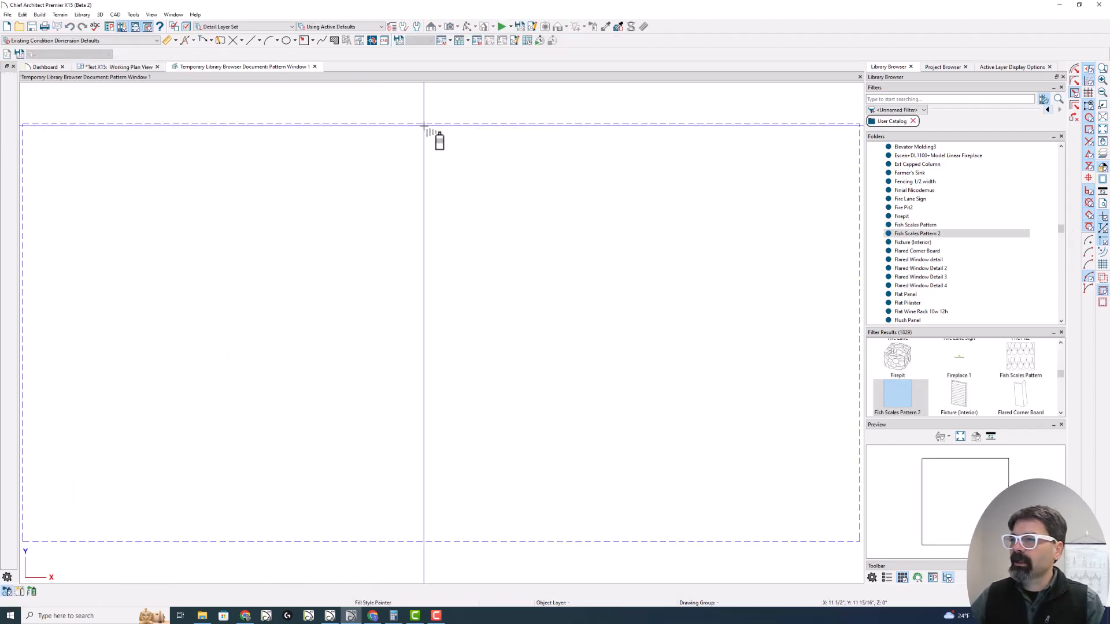
{"action": "key", "text": "space"}
{"action": "scroll", "coordinate": [535, 131], "scroll_direction": "down", "scroll_amount": 1}
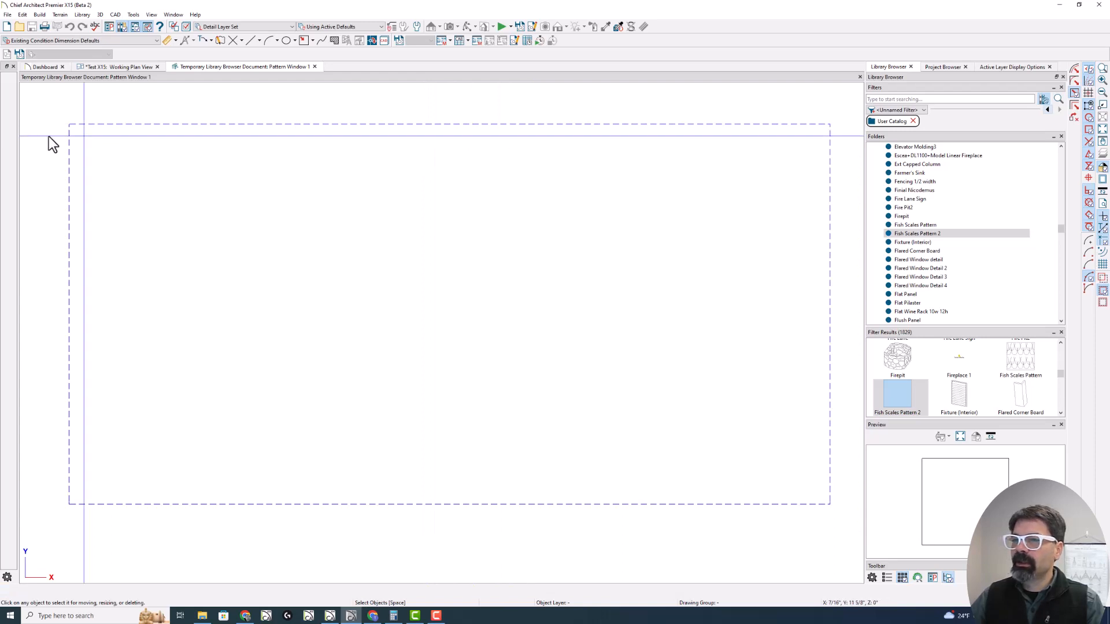
{"action": "key", "text": "l"}
{"action": "left_click_drag", "start_coordinate": [70, 125], "coordinate": [830, 126]}
{"action": "left_click", "coordinate": [167, 40]}
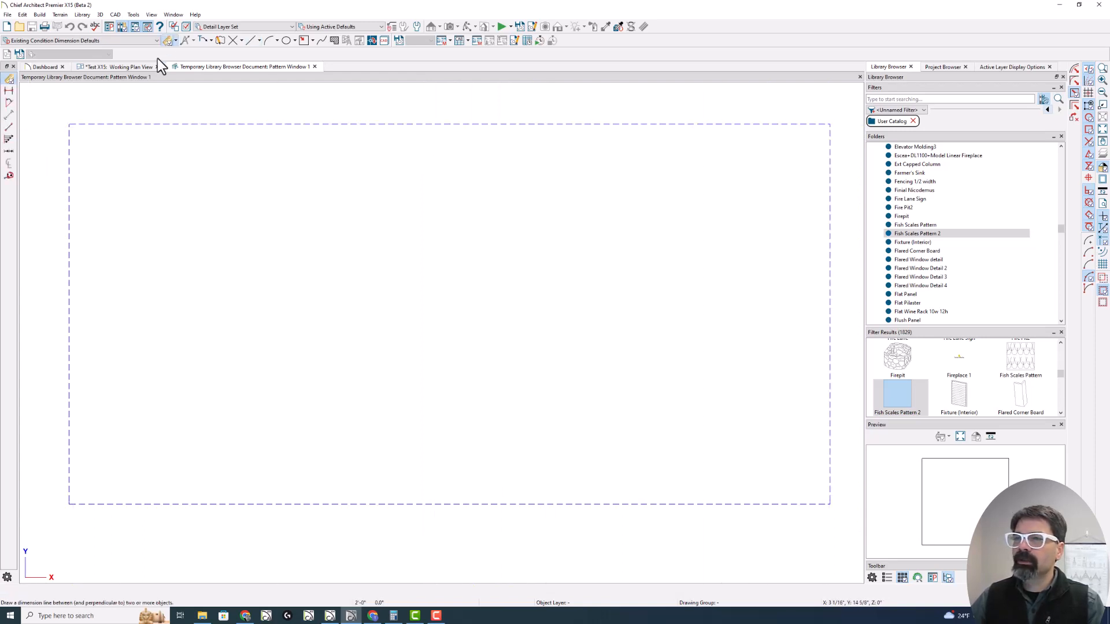
{"action": "left_click", "coordinate": [8, 90]}
{"action": "left_click_drag", "start_coordinate": [68, 108], "coordinate": [859, 102]}
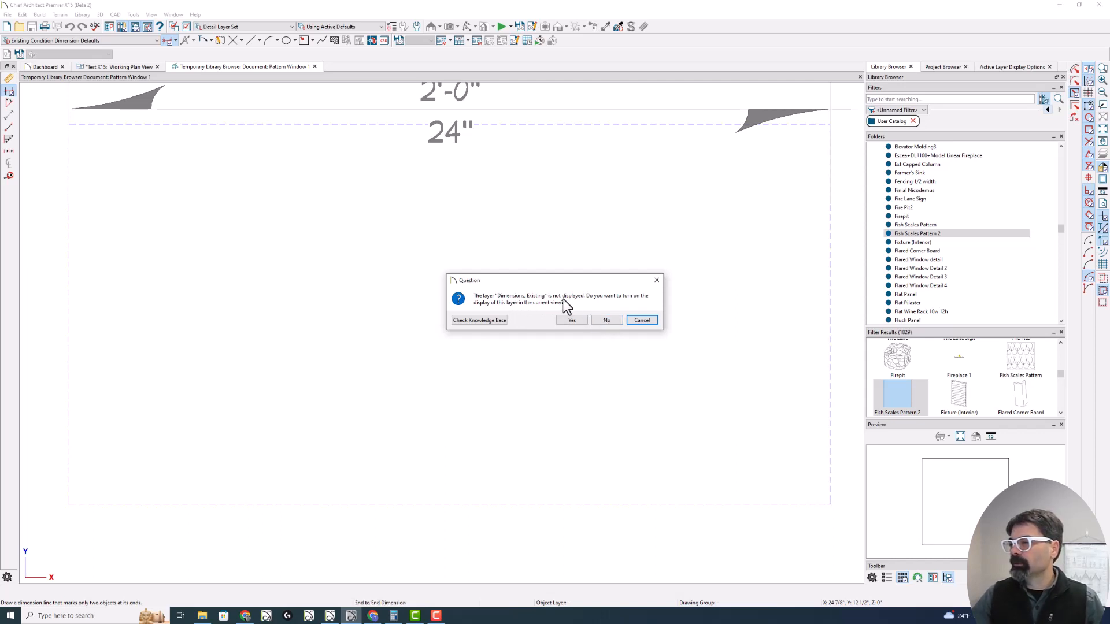
{"action": "left_click", "coordinate": [642, 320]}
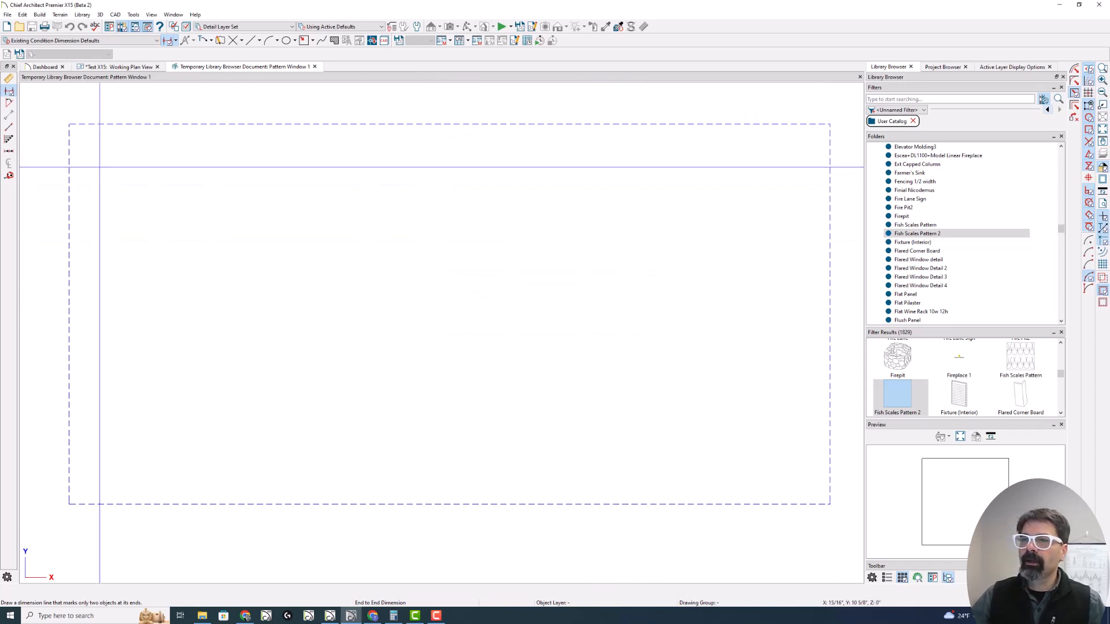
{"action": "scroll", "coordinate": [321, 176], "scroll_direction": "down", "scroll_amount": 2}
{"action": "scroll", "coordinate": [471, 219], "scroll_direction": "down", "scroll_amount": 1}
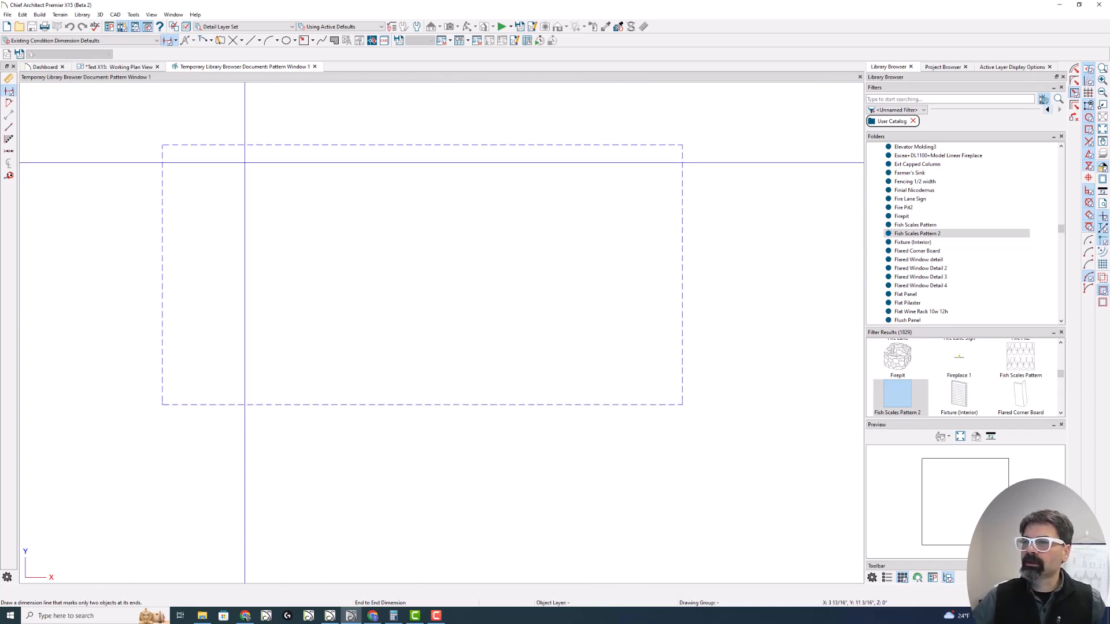
{"action": "scroll", "coordinate": [277, 277], "scroll_direction": "up", "scroll_amount": 1}
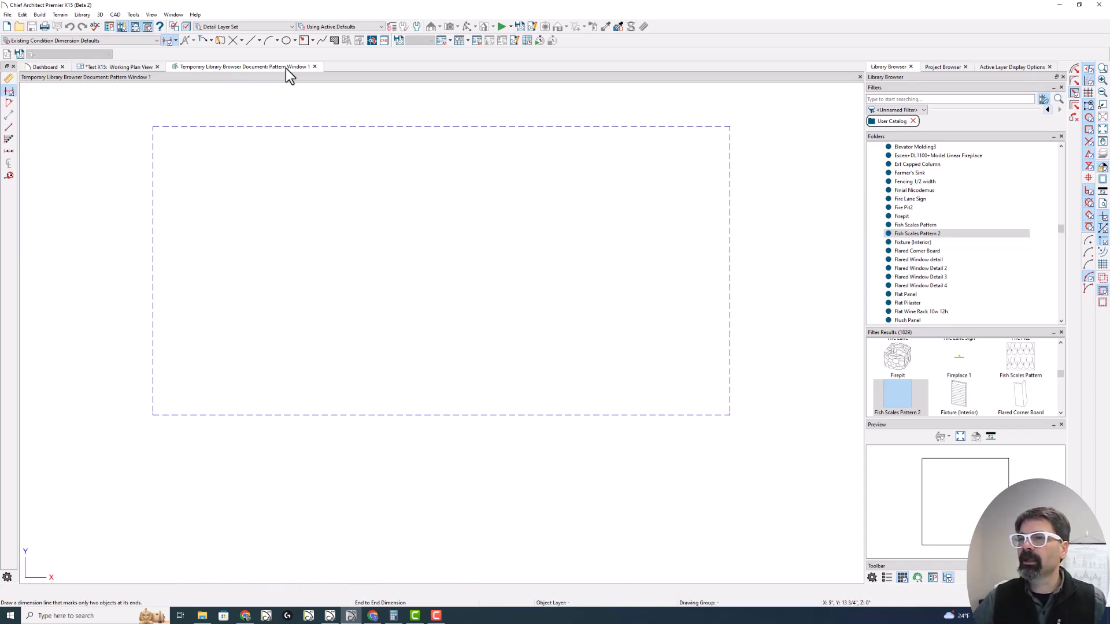
- Set the current CAD layer to "CAD, Default" and draw a rectangular polyline over the whole pattern tile boundary
{"action": "left_click", "coordinate": [303, 40]}
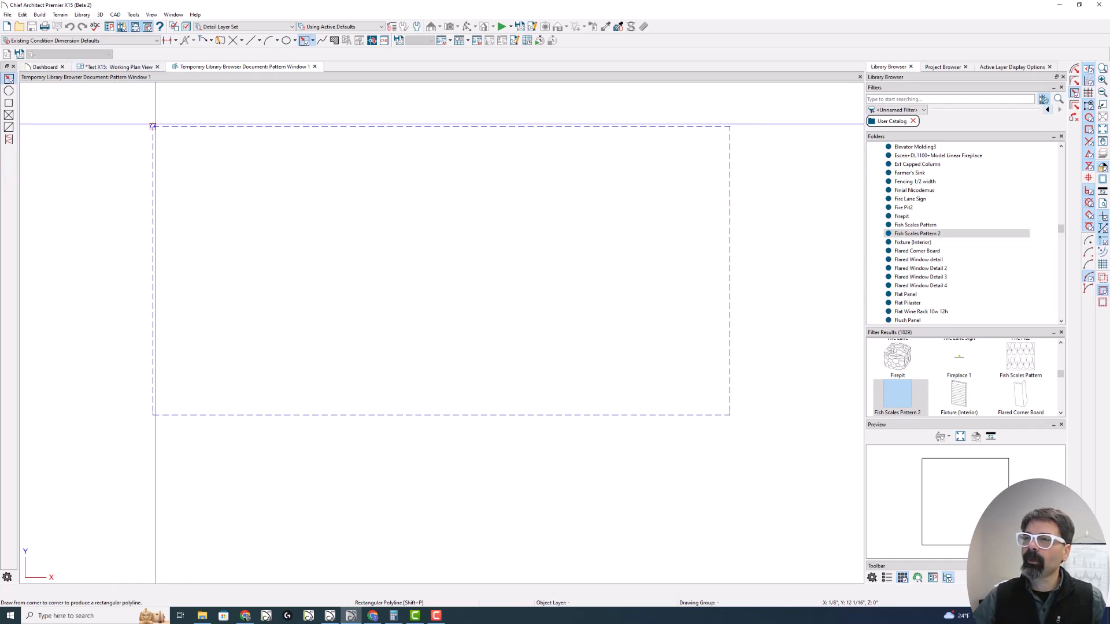
{"action": "left_click_drag", "start_coordinate": [153, 126], "coordinate": [546, 231]}
{"action": "key", "text": "Escape"}
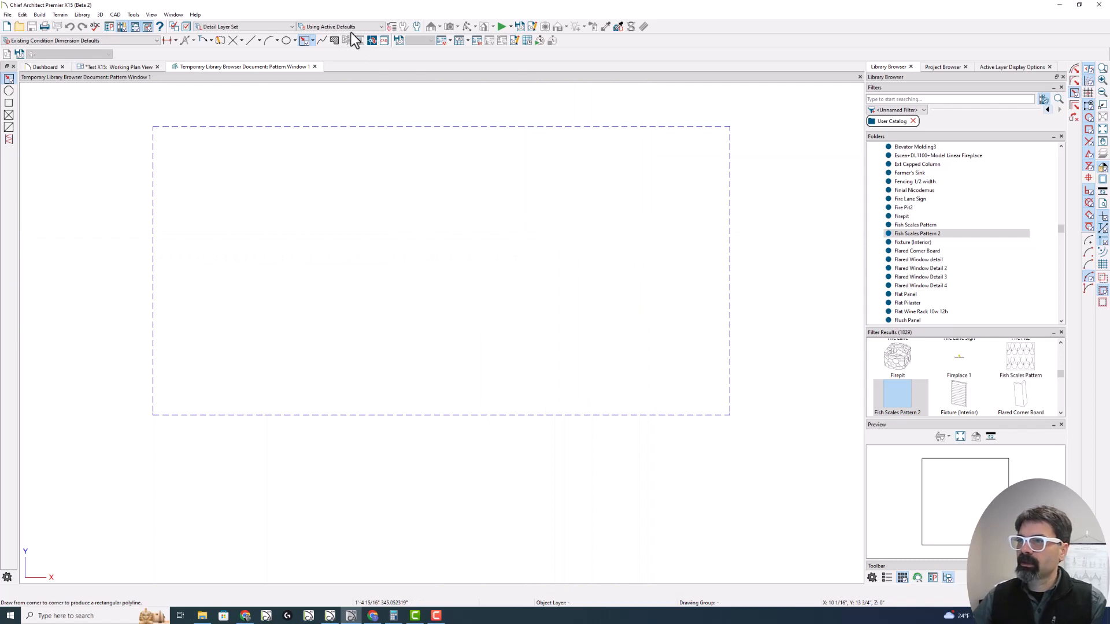
{"action": "left_click", "coordinate": [384, 40]}
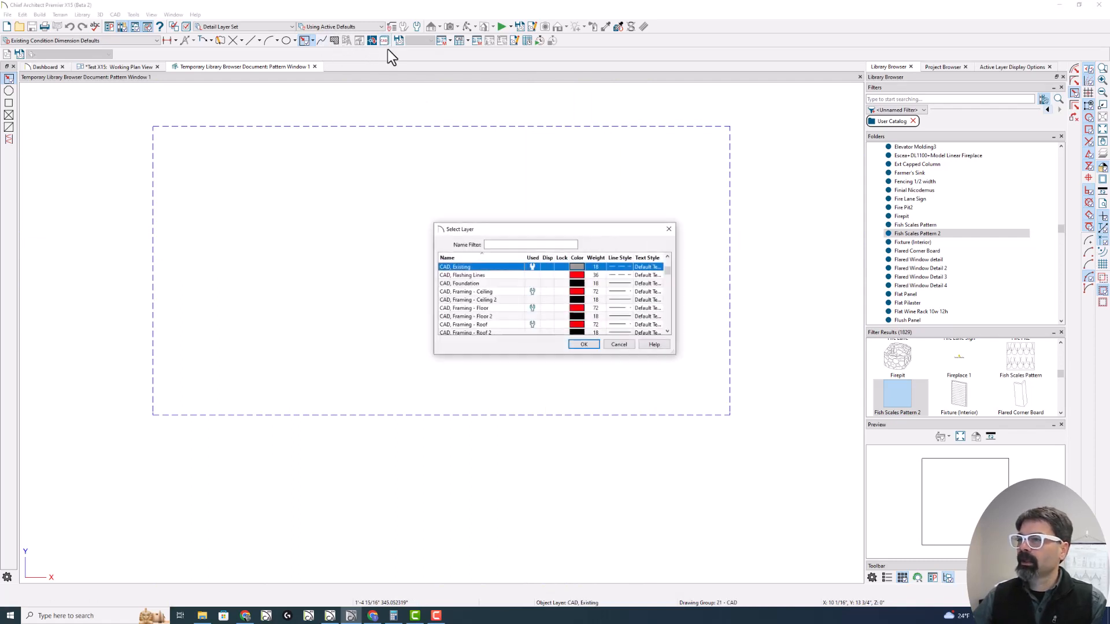
{"action": "scroll", "coordinate": [489, 285], "scroll_direction": "up", "scroll_amount": 2}
{"action": "scroll", "coordinate": [489, 286], "scroll_direction": "up", "scroll_amount": 1}
{"action": "left_click", "coordinate": [489, 283]}
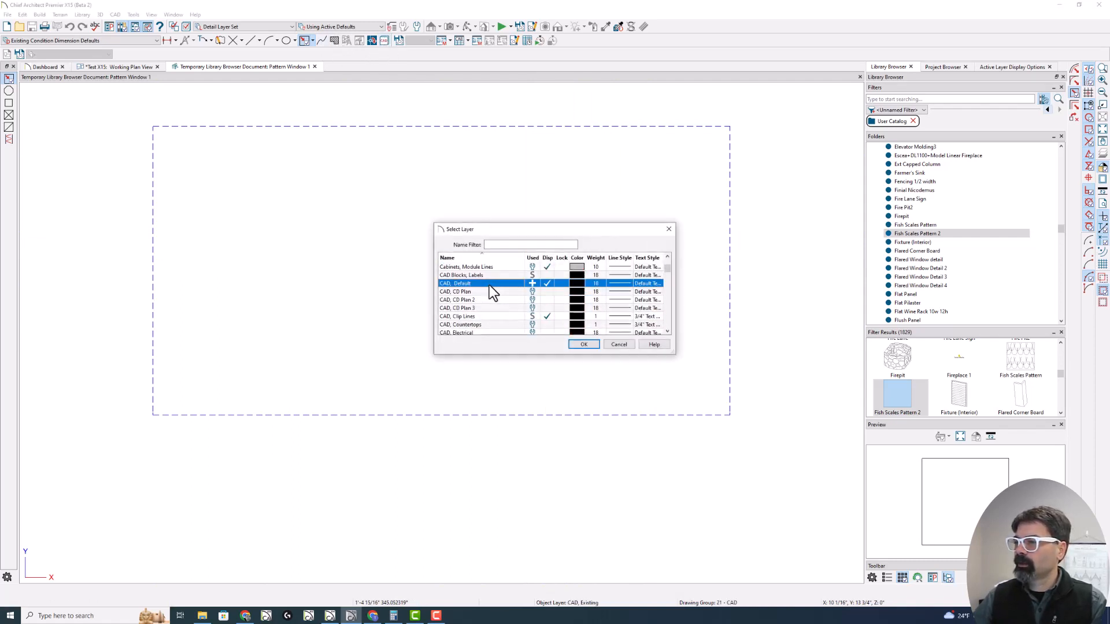
{"action": "left_click", "coordinate": [583, 344]}
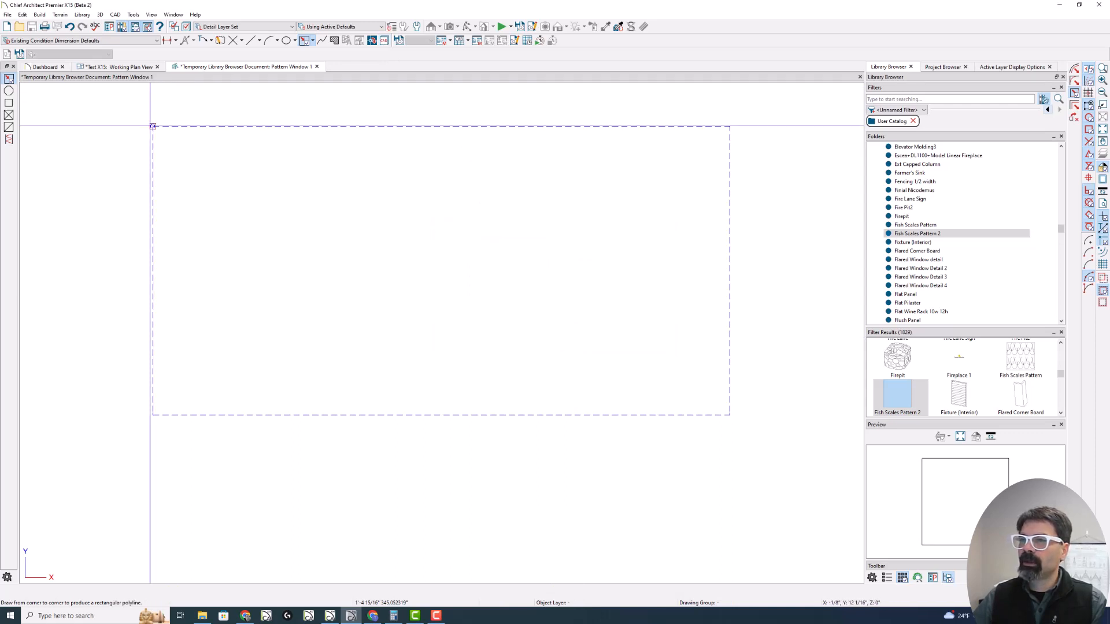
{"action": "left_click_drag", "start_coordinate": [152, 126], "coordinate": [730, 415]}
{"action": "scroll", "coordinate": [728, 414], "scroll_direction": "down", "scroll_amount": 4}
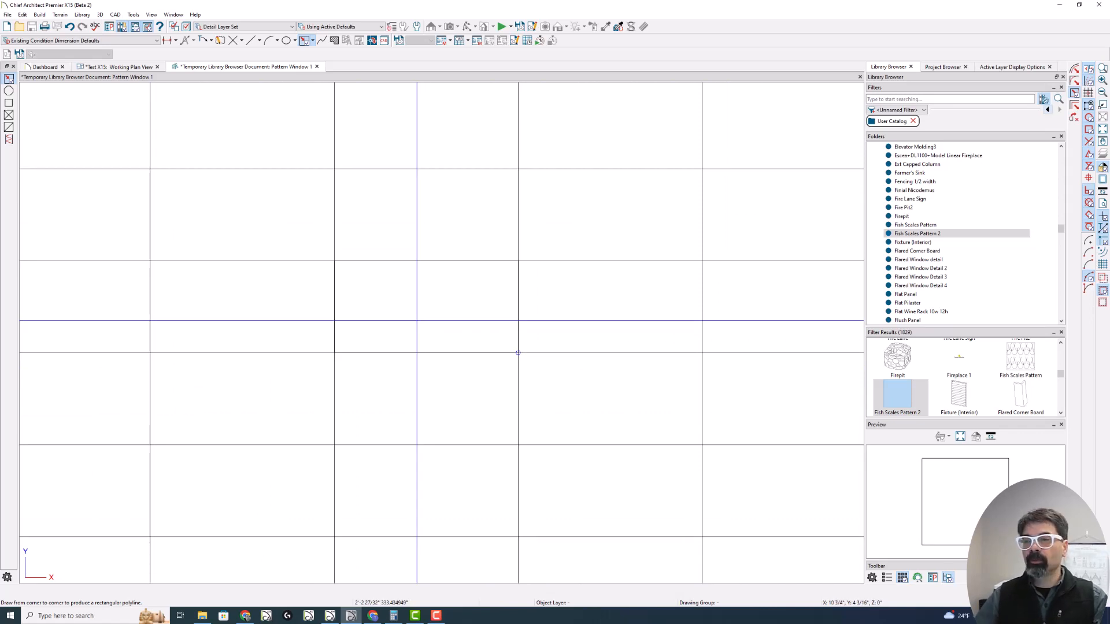
- Enable concentric editing and set its jump distance to 1/8"
{"action": "left_click", "coordinate": [374, 324]}
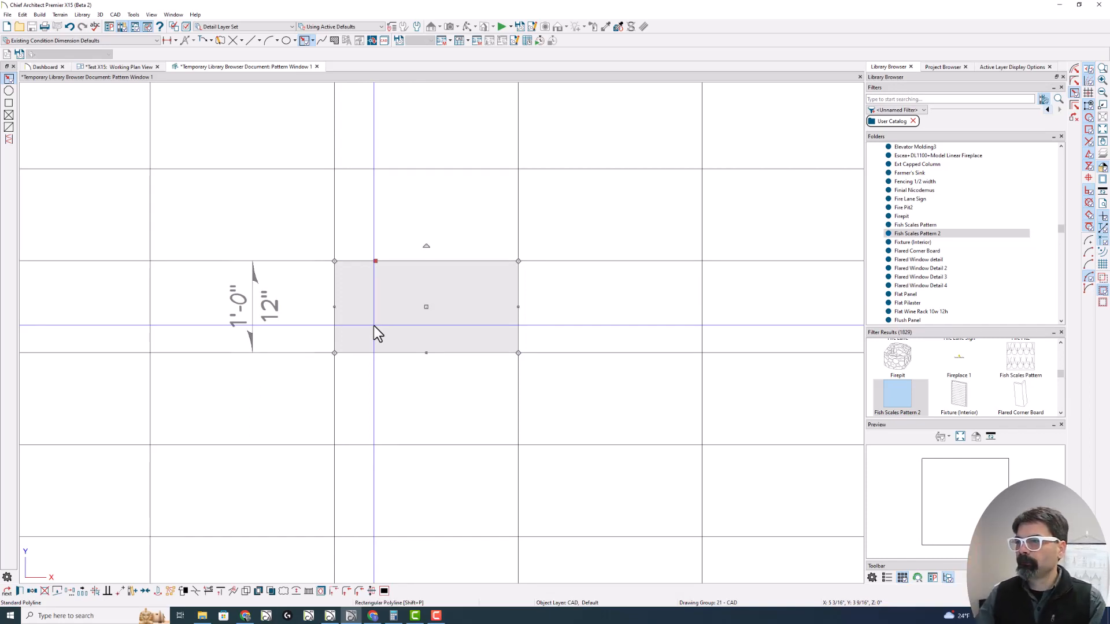
{"action": "double_click", "coordinate": [1074, 70]}
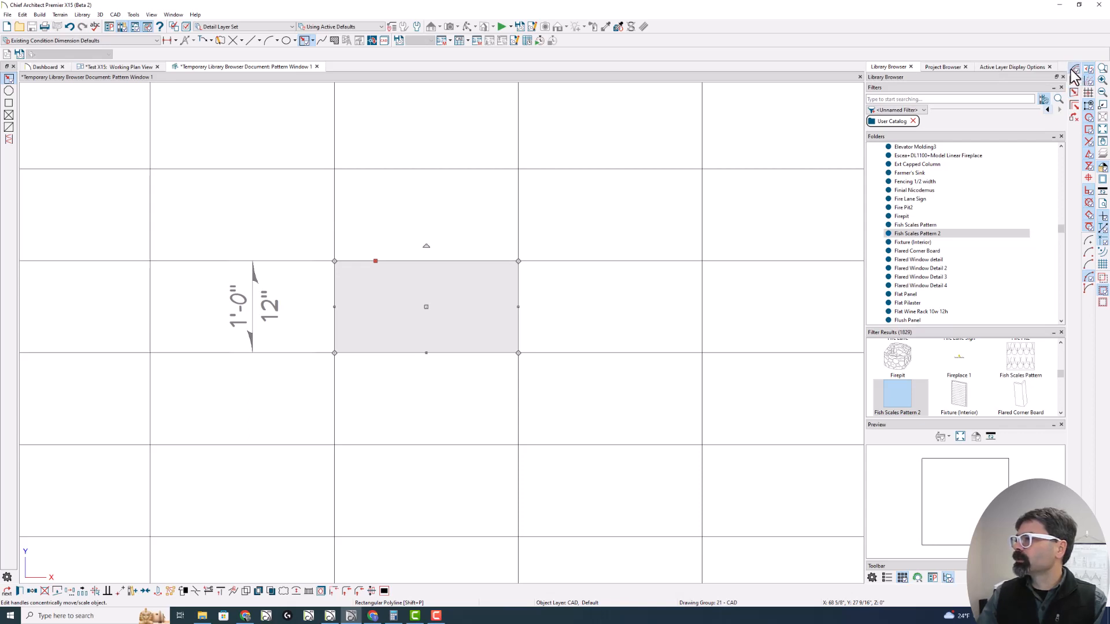
{"action": "double_click", "coordinate": [535, 296]}
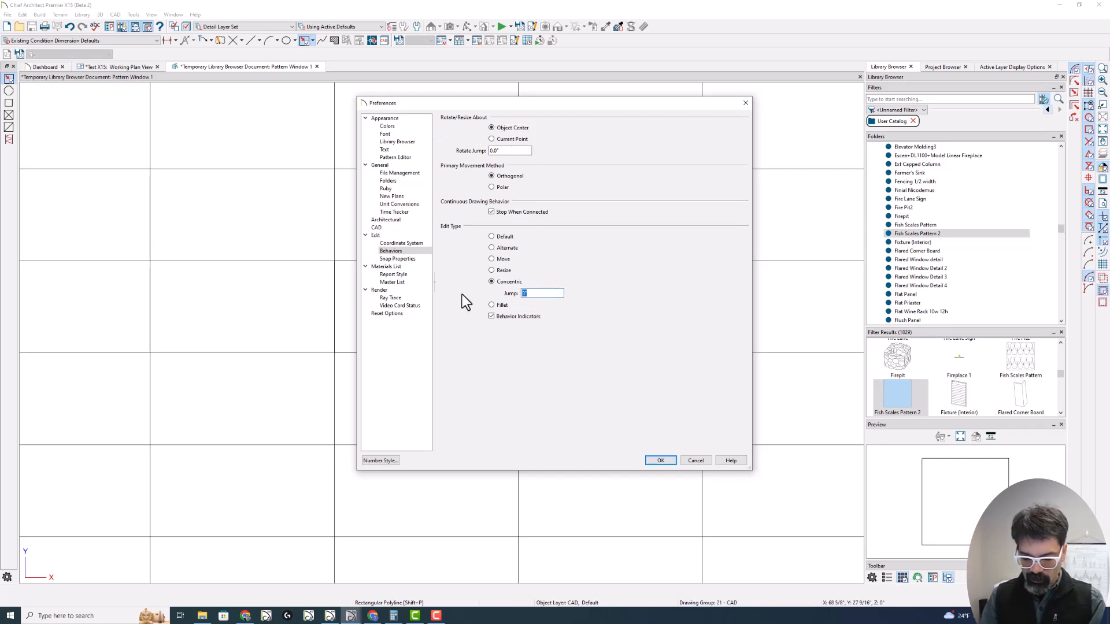
{"action": "type", "text": "1/8"}
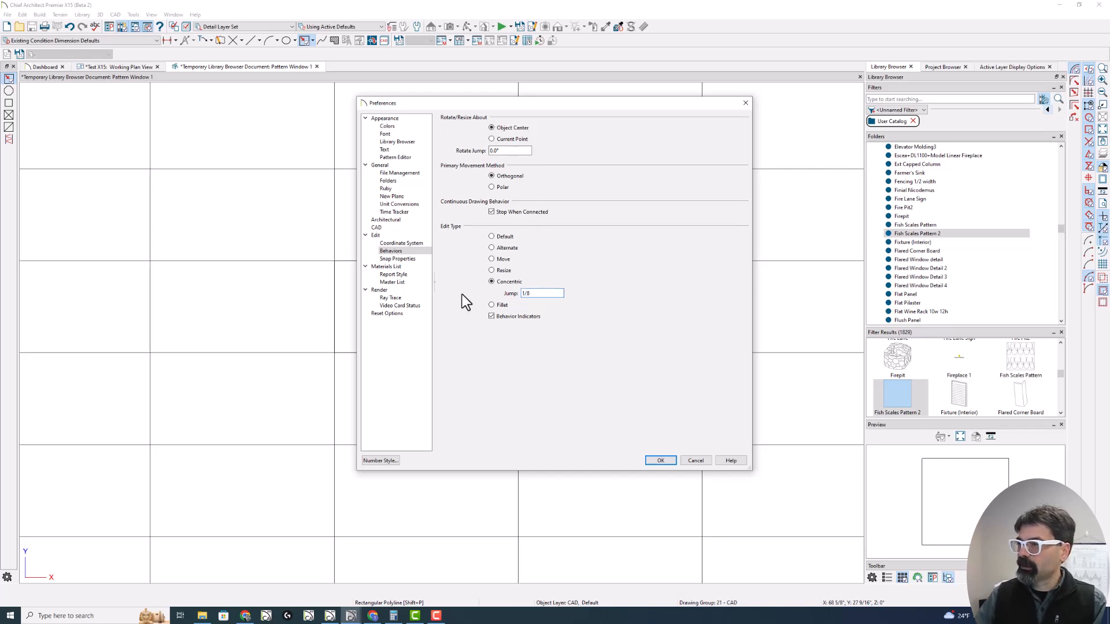
{"action": "left_click", "coordinate": [660, 461]}
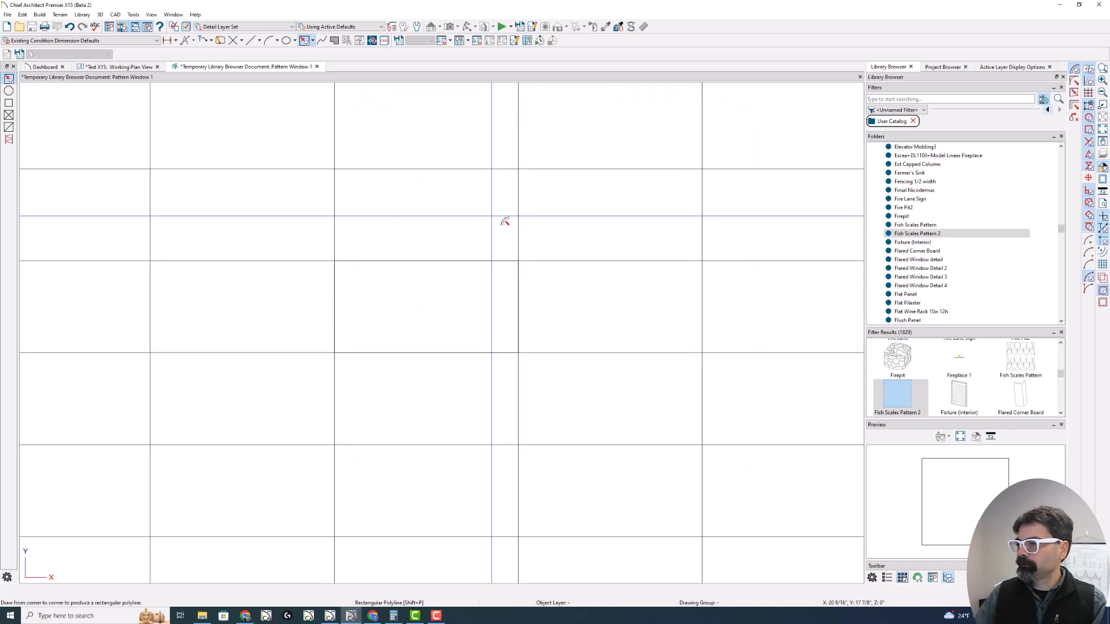
- Shrink the rectangle concentrically inward from the tile boundary by 1/8" on every side
{"action": "left_click", "coordinate": [514, 264]}
{"action": "scroll", "coordinate": [514, 267], "scroll_direction": "up", "scroll_amount": 5}
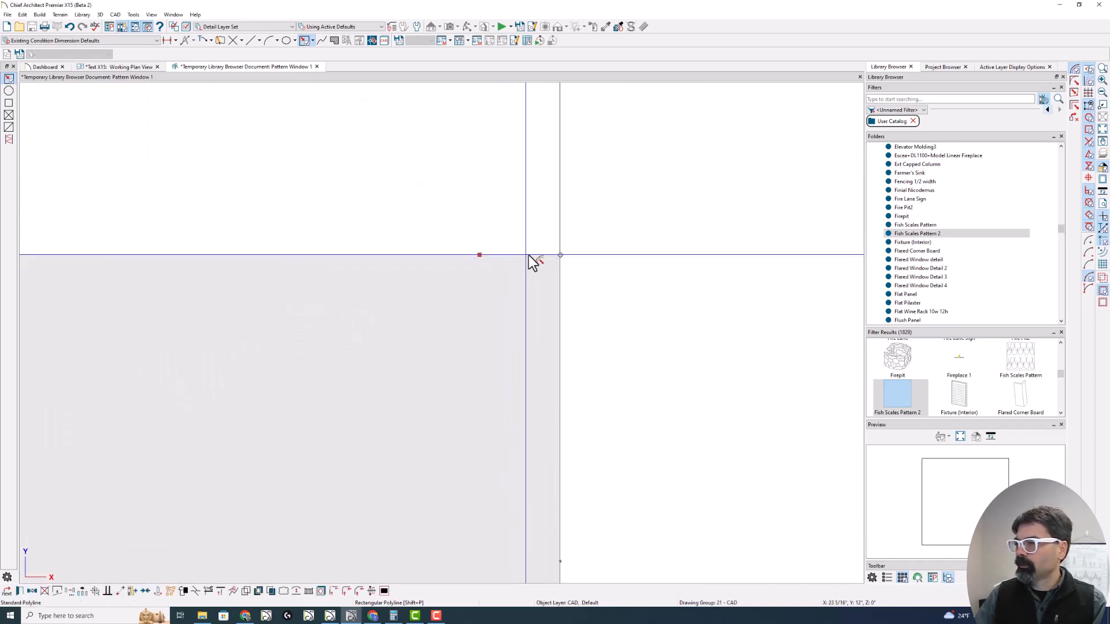
{"action": "left_click_drag", "start_coordinate": [559, 255], "coordinate": [547, 261]}
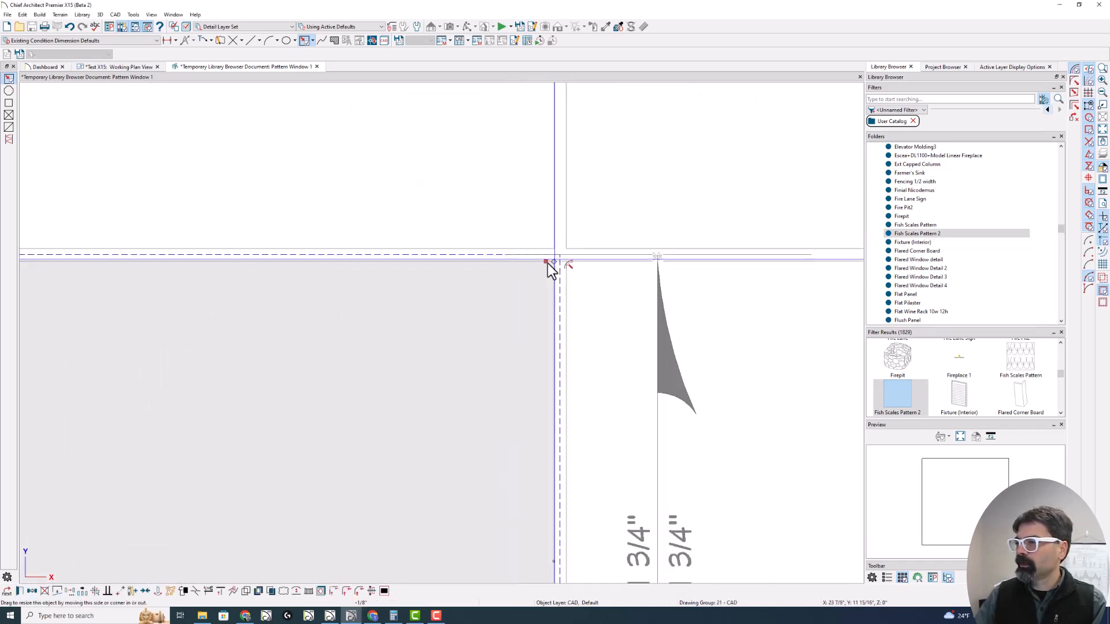
{"action": "scroll", "coordinate": [493, 282], "scroll_direction": "down", "scroll_amount": 5}
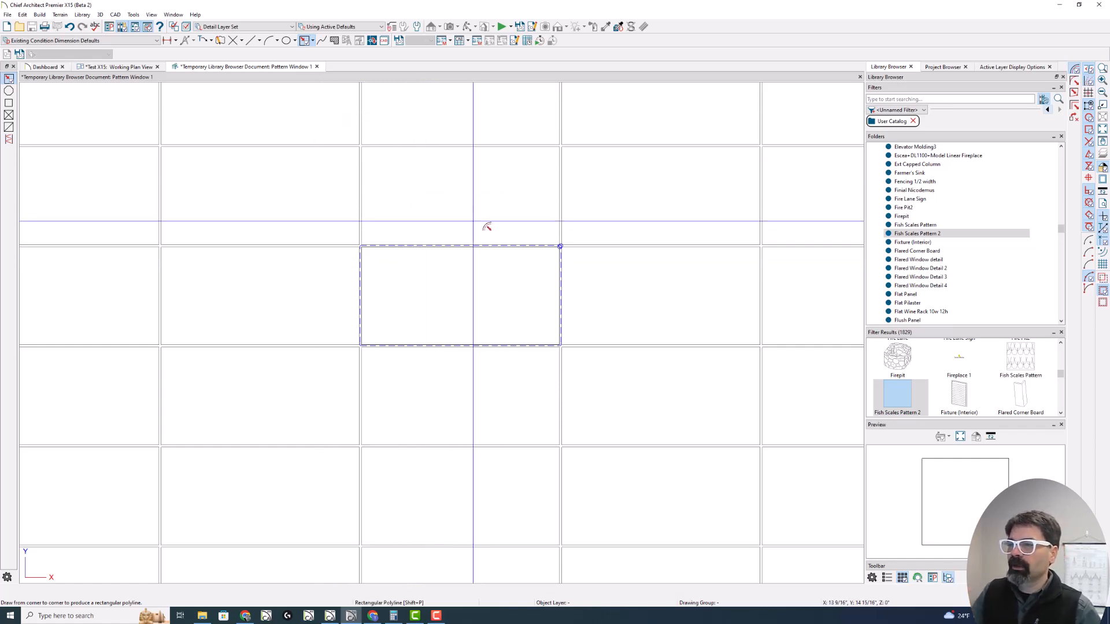
- Copy the inset rectangle and place the copy lower, overlapping the tile's bottom edge and shifted slightly right
{"action": "left_click", "coordinate": [393, 246]}
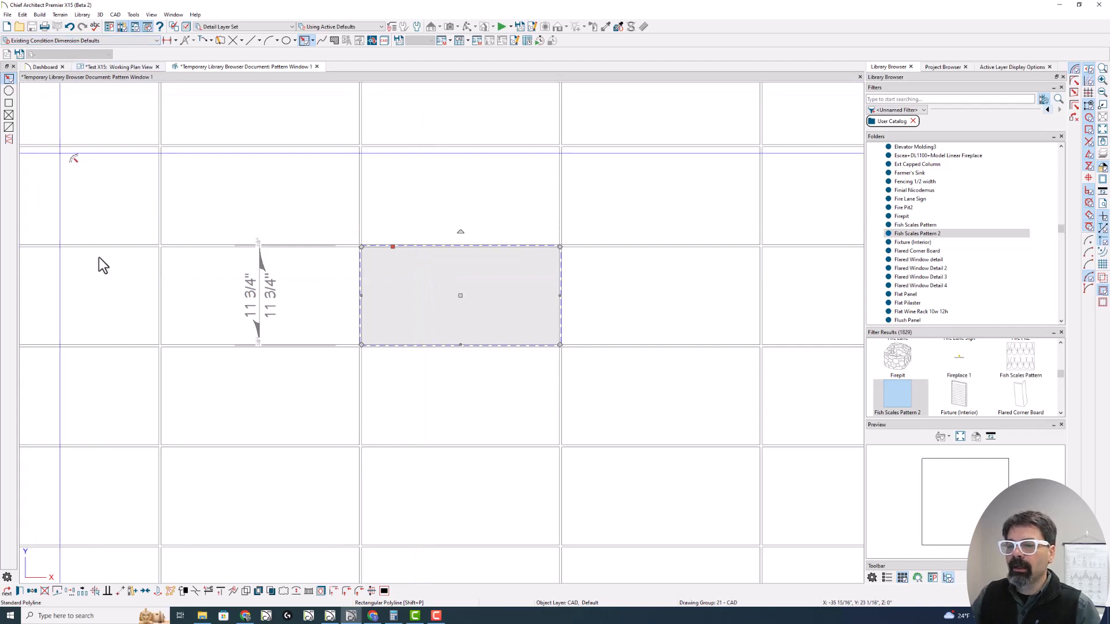
{"action": "left_click", "coordinate": [33, 592]}
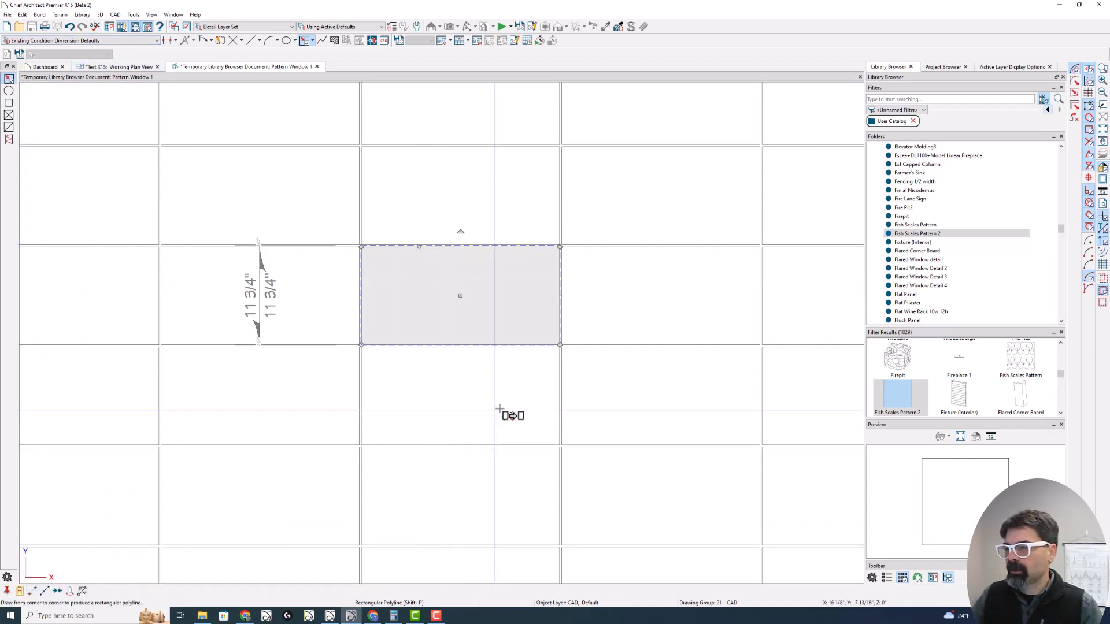
{"action": "left_click", "coordinate": [484, 384]}
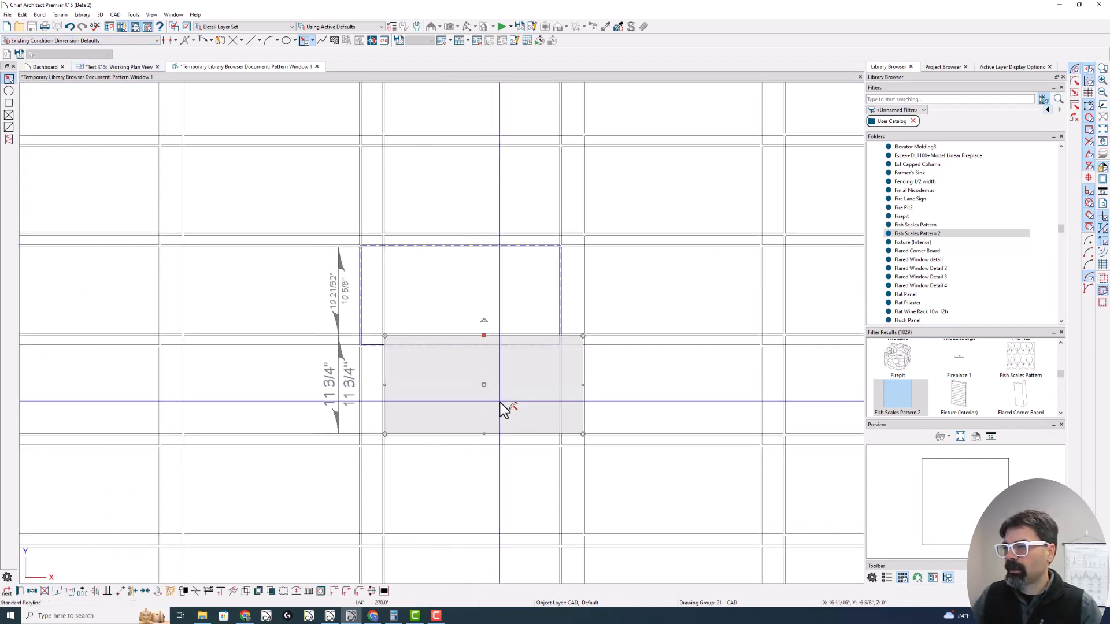
- Try to move the rectangle copy point to point onto the tile's lower-left corner, directly beneath the original, and discard the copy
{"action": "scroll", "coordinate": [446, 354], "scroll_direction": "up", "scroll_amount": 1}
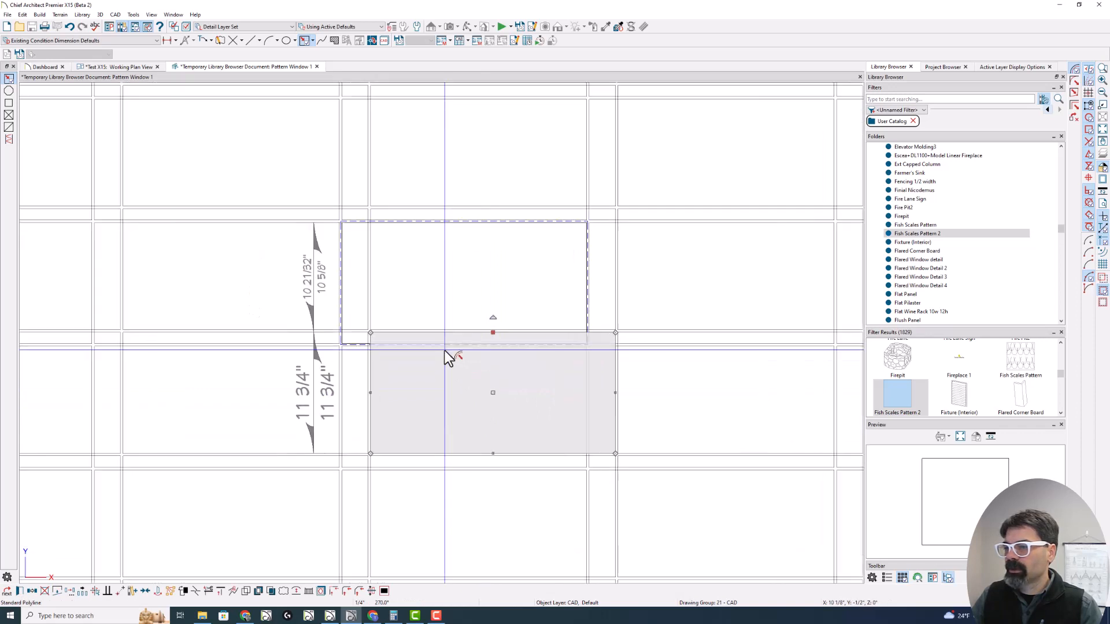
{"action": "scroll", "coordinate": [386, 327], "scroll_direction": "up", "scroll_amount": 1}
{"action": "key", "text": "p"}
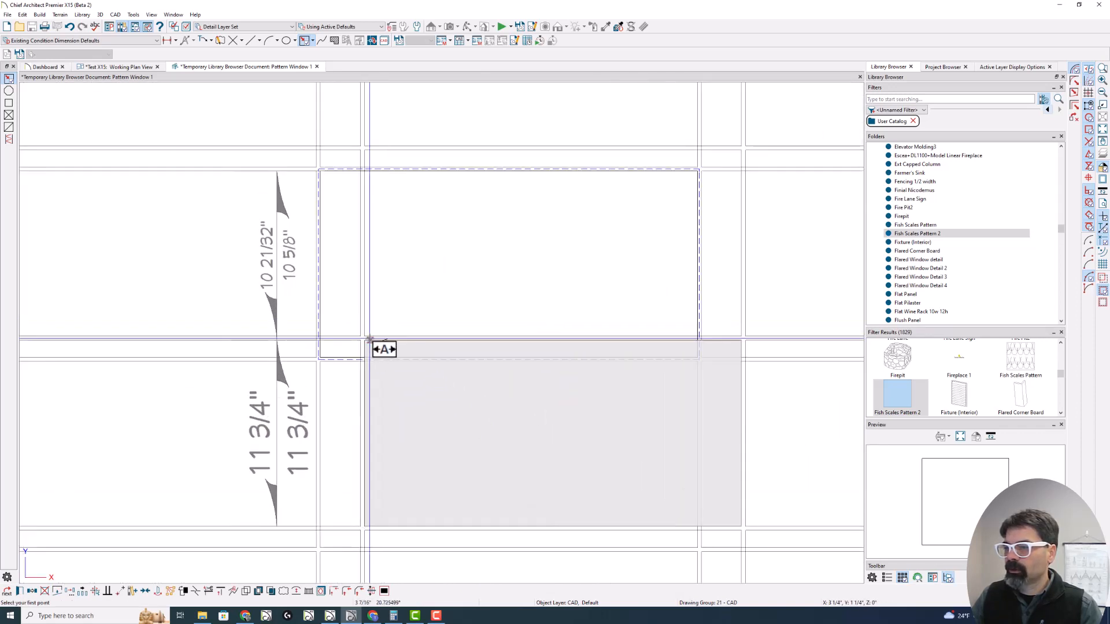
{"action": "scroll", "coordinate": [324, 358], "scroll_direction": "up", "scroll_amount": 3}
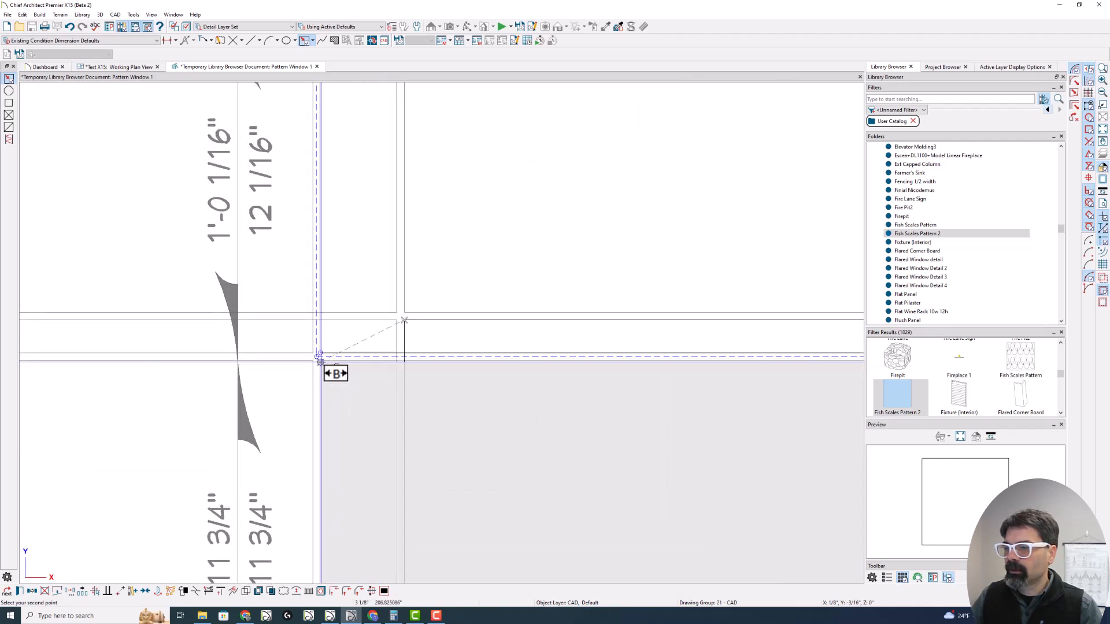
{"action": "left_click", "coordinate": [319, 356]}
{"action": "scroll", "coordinate": [389, 379], "scroll_direction": "down", "scroll_amount": 3}
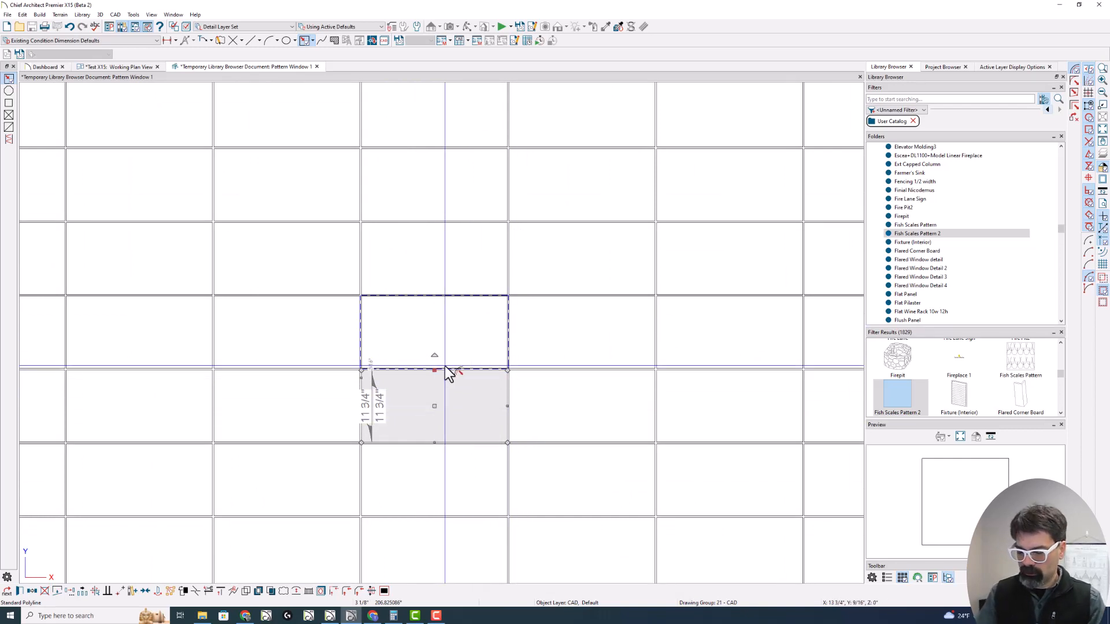
{"action": "key", "text": "Escape"}
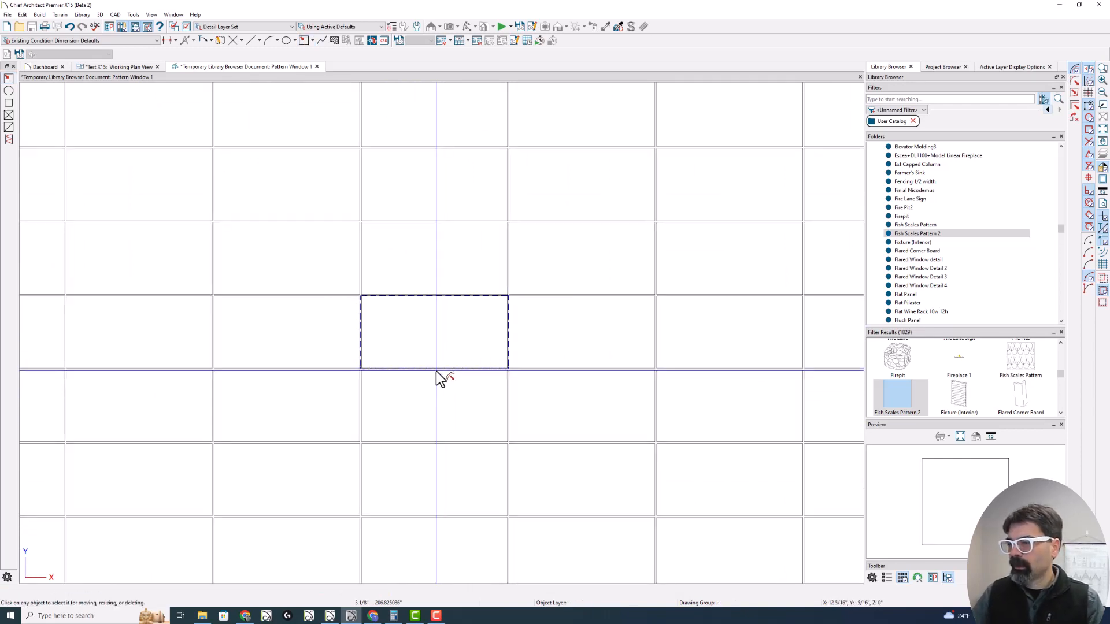
- Stretch the pattern tile box upward by exactly 12" from its top edge
{"action": "left_click", "coordinate": [446, 369]}
{"action": "scroll", "coordinate": [446, 384], "scroll_direction": "up", "scroll_amount": 5}
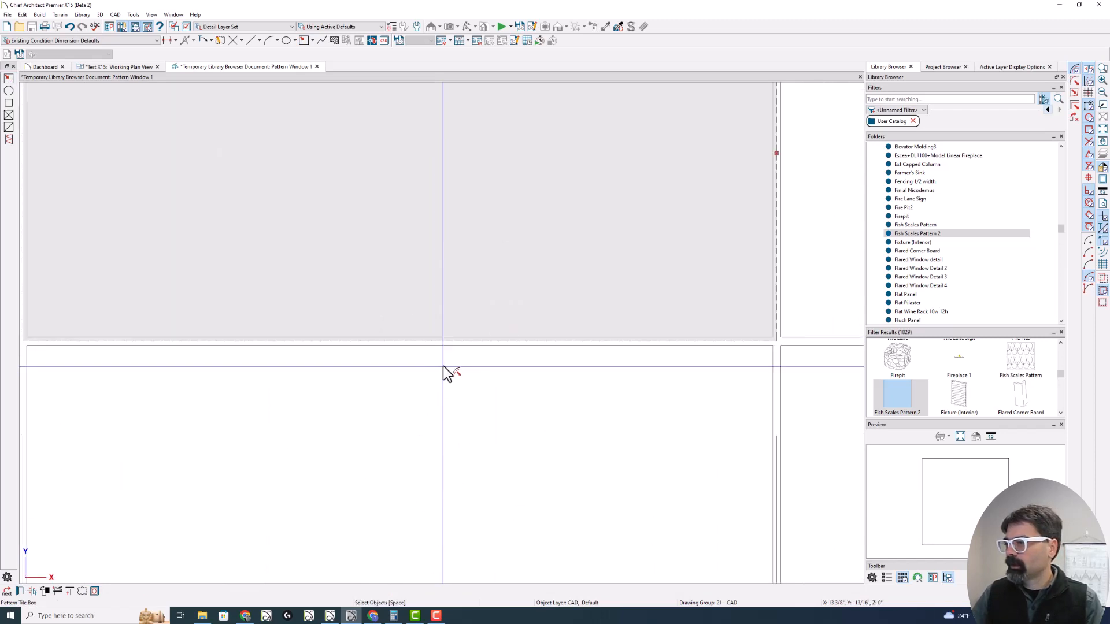
{"action": "scroll", "coordinate": [478, 376], "scroll_direction": "down", "scroll_amount": 2}
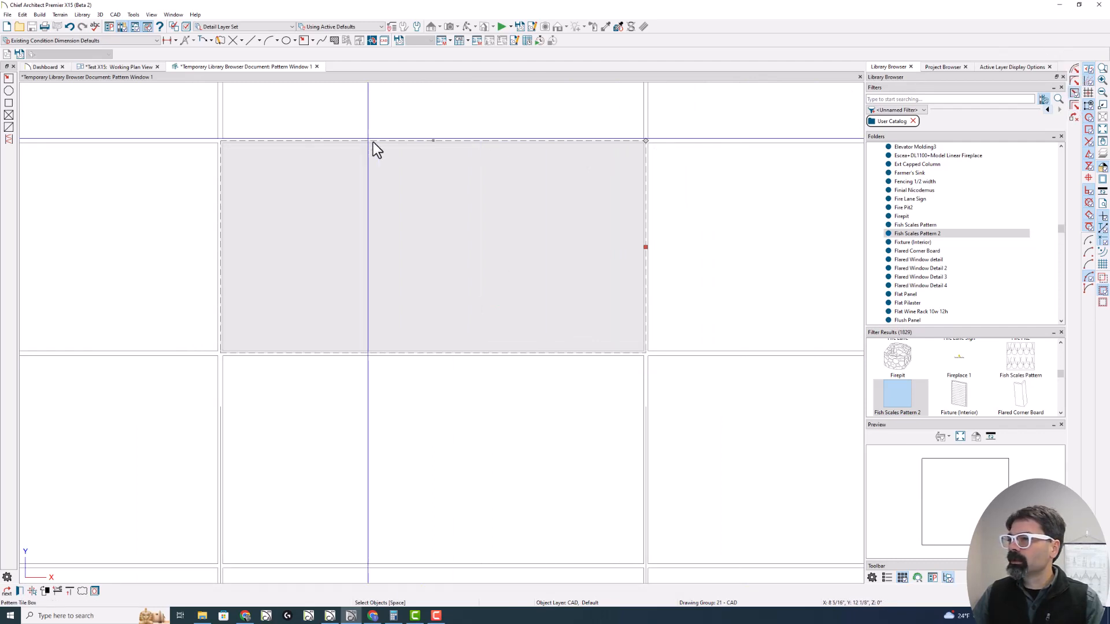
{"action": "left_click_drag", "start_coordinate": [433, 140], "coordinate": [429, 97]}
{"action": "key", "text": "Tab"}
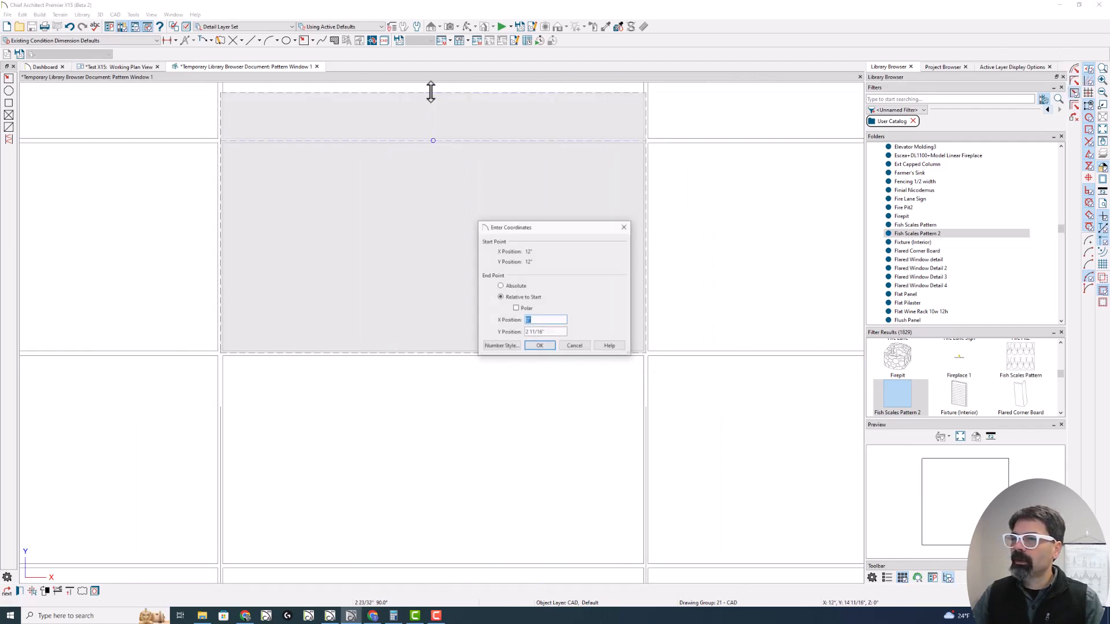
{"action": "type", "text": "12"}
{"action": "key", "text": "Return"}
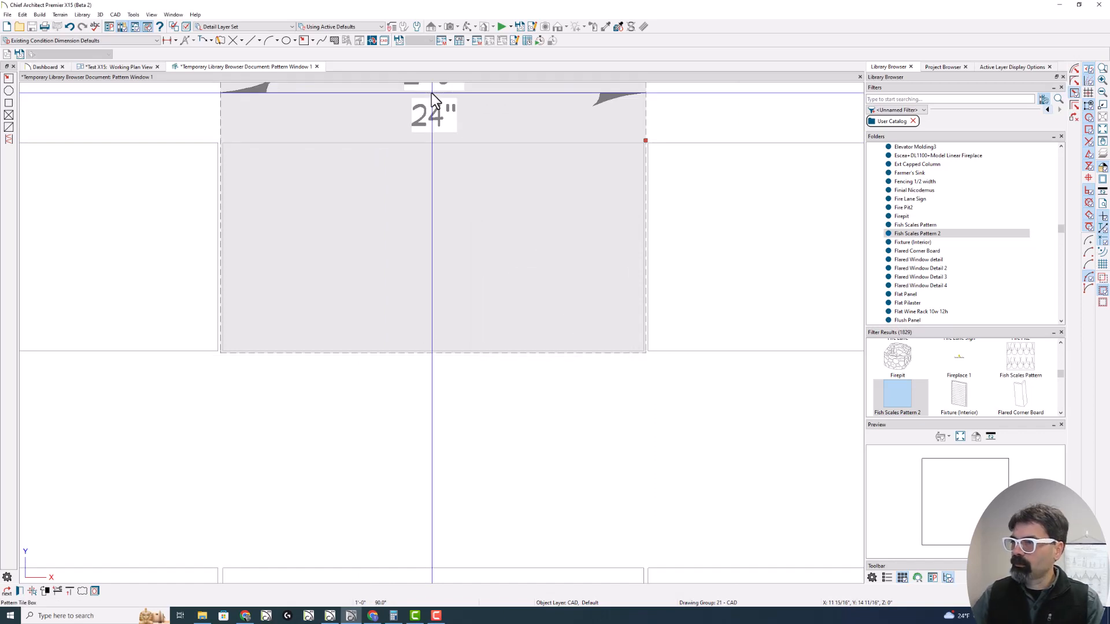
{"action": "scroll", "coordinate": [351, 306], "scroll_direction": "down", "scroll_amount": 2}
{"action": "scroll", "coordinate": [350, 307], "scroll_direction": "down", "scroll_amount": 1}
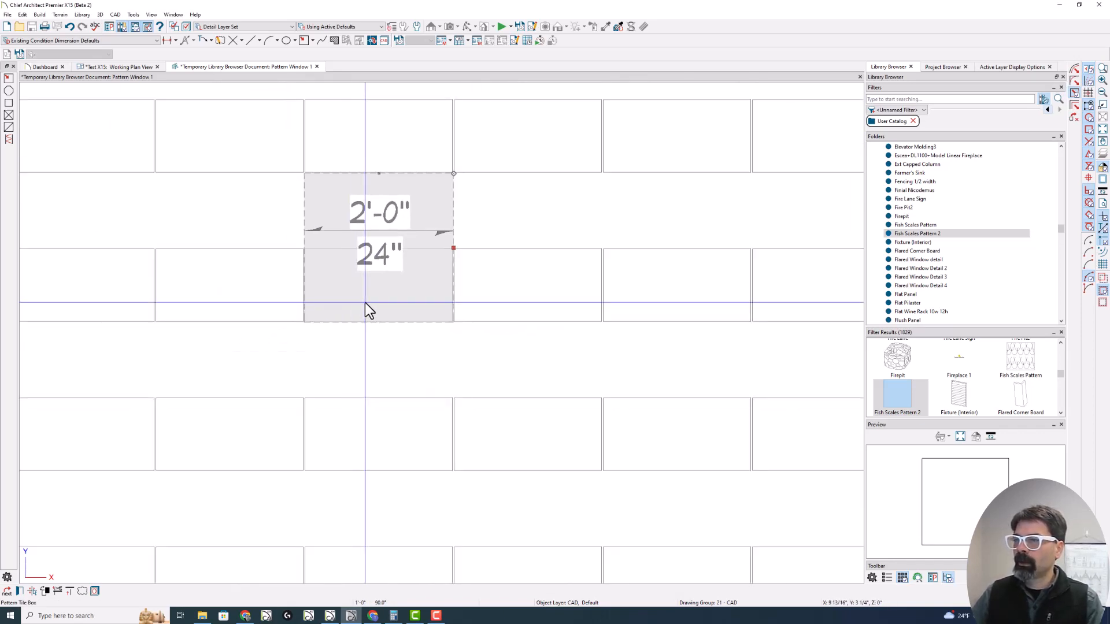
- Check the tile box's height and the rectangle's position, and examine how the pattern repeats with the taller tile
{"action": "key", "text": "Escape"}
{"action": "left_click", "coordinate": [304, 200]}
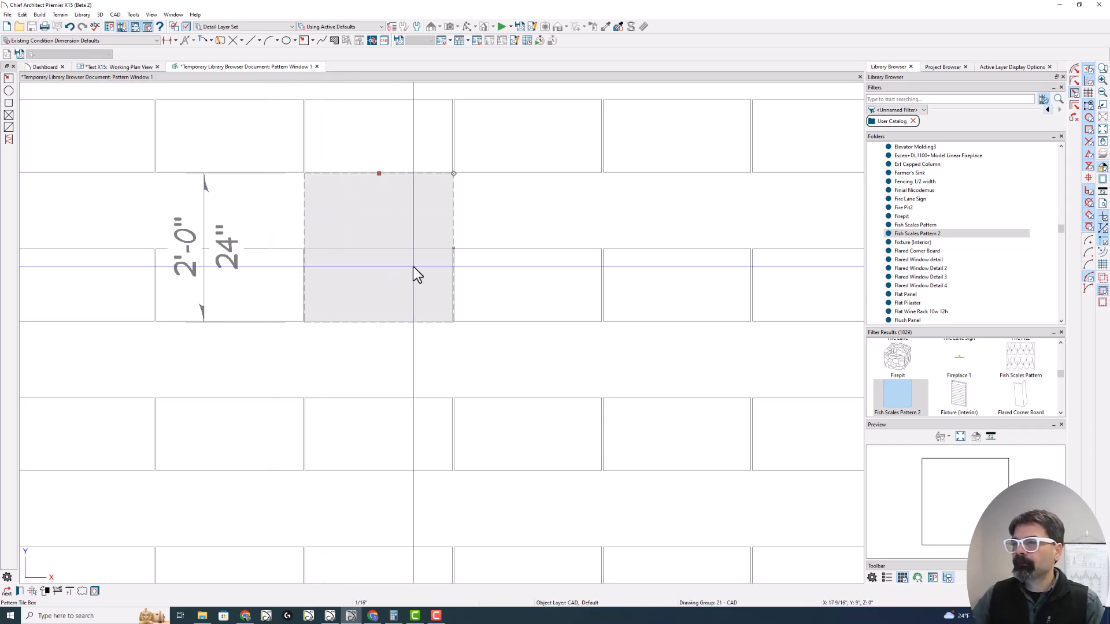
{"action": "scroll", "coordinate": [376, 213], "scroll_direction": "up", "scroll_amount": 2}
{"action": "scroll", "coordinate": [377, 213], "scroll_direction": "down", "scroll_amount": 2}
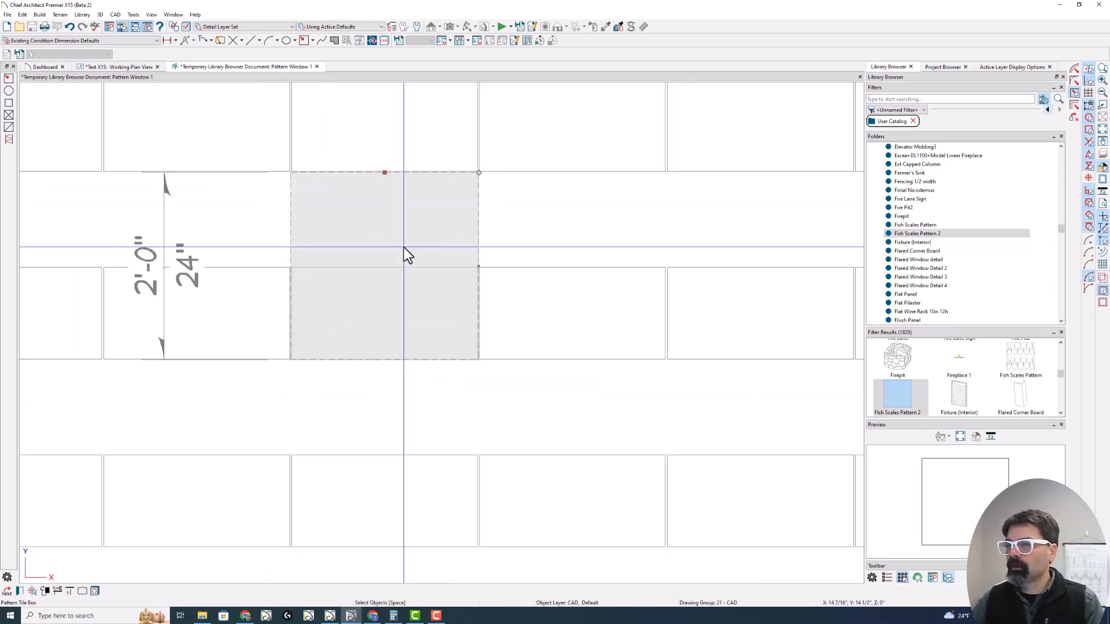
{"action": "scroll", "coordinate": [380, 190], "scroll_direction": "up", "scroll_amount": 2}
{"action": "scroll", "coordinate": [381, 192], "scroll_direction": "up", "scroll_amount": 1}
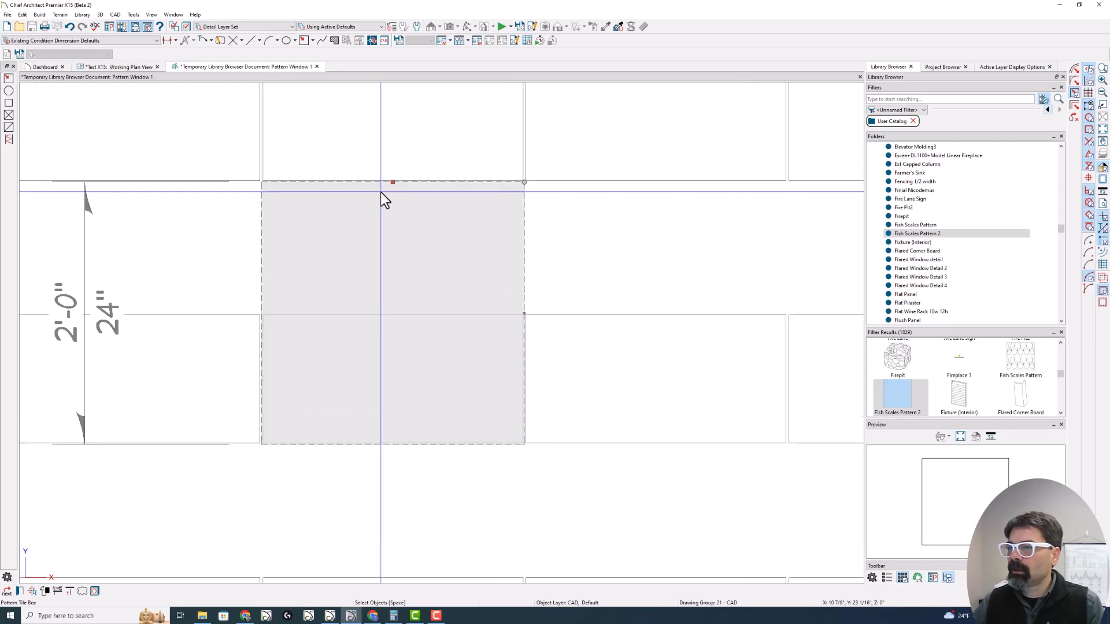
{"action": "left_click", "coordinate": [379, 318]}
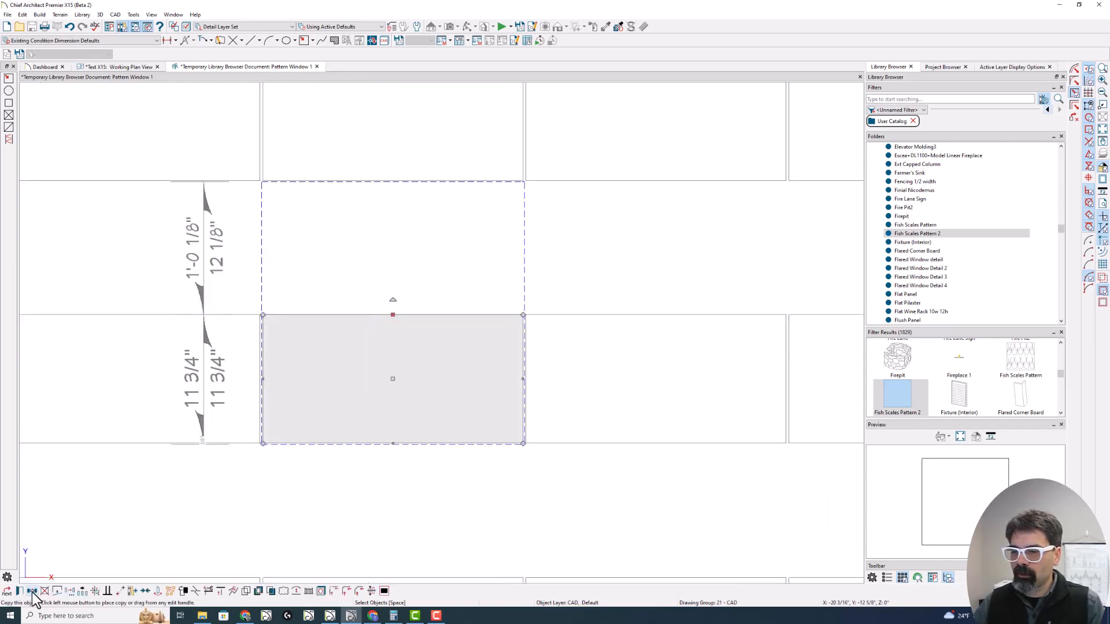
{"action": "scroll", "coordinate": [403, 396], "scroll_direction": "down", "scroll_amount": 2}
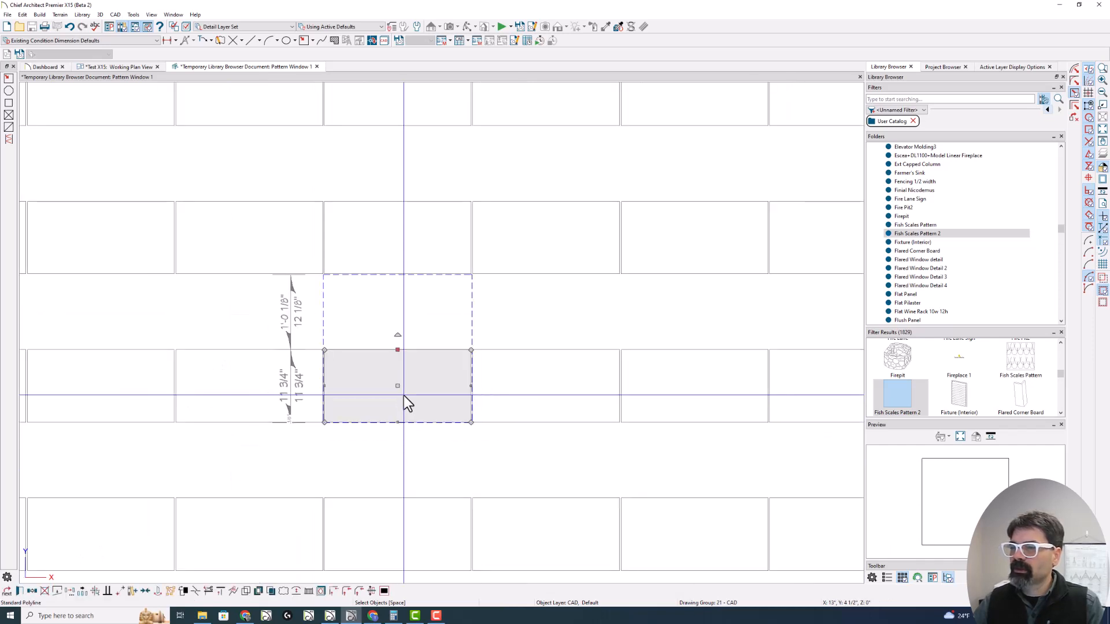
{"action": "key", "text": "Escape"}
{"action": "left_click", "coordinate": [327, 320]}
{"action": "key", "text": "Escape"}
{"action": "scroll", "coordinate": [429, 286], "scroll_direction": "down", "scroll_amount": 1}
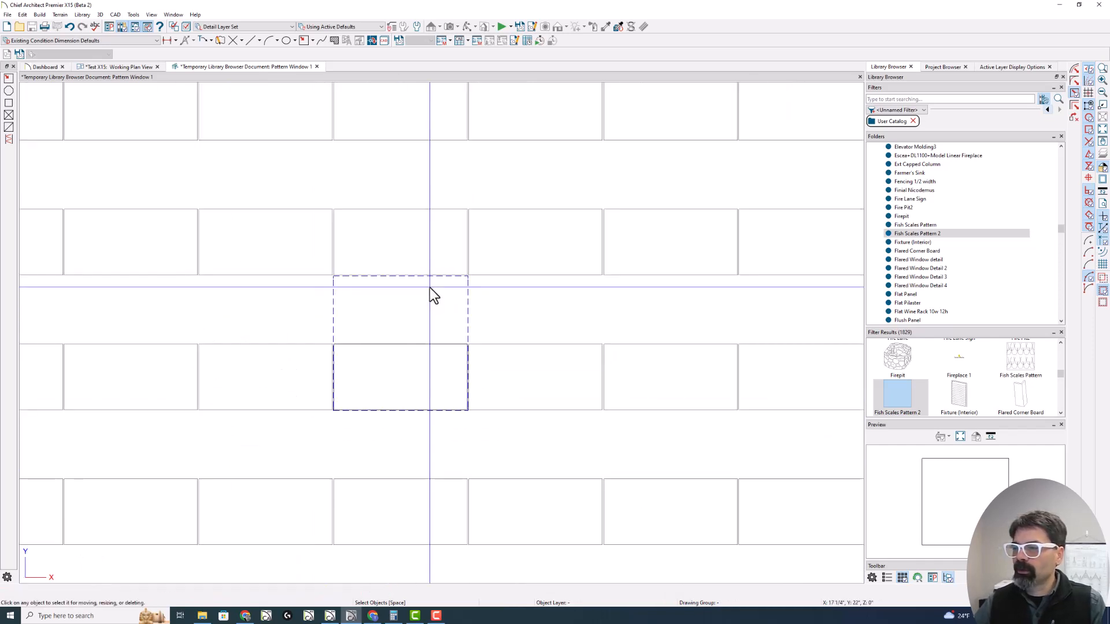
{"action": "scroll", "coordinate": [404, 441], "scroll_direction": "down", "scroll_amount": 2}
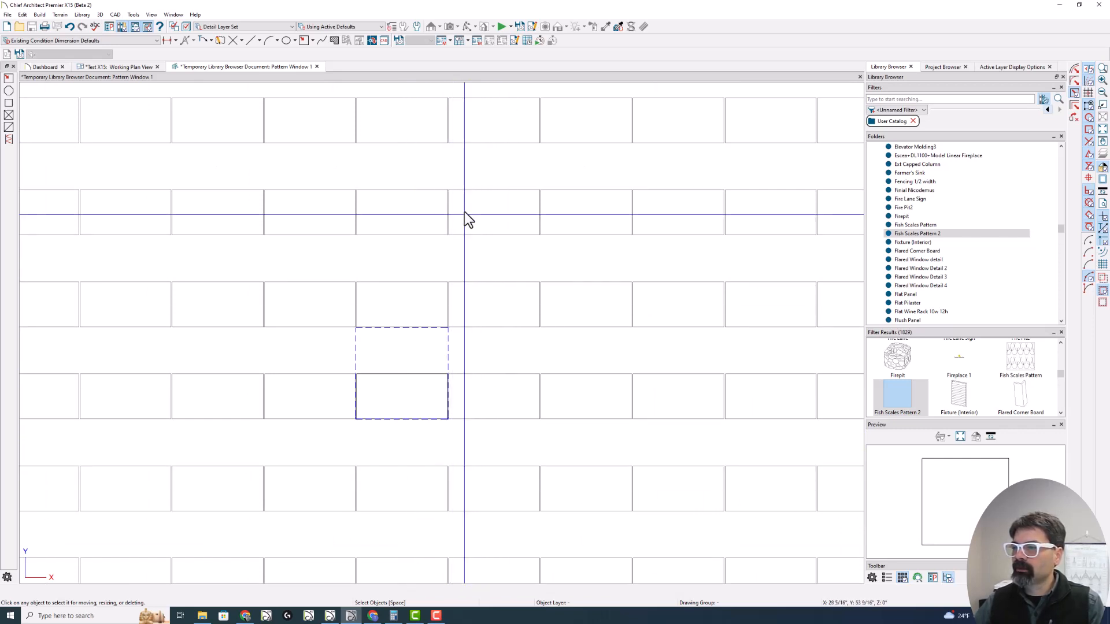
{"action": "scroll", "coordinate": [437, 417], "scroll_direction": "up", "scroll_amount": 2}
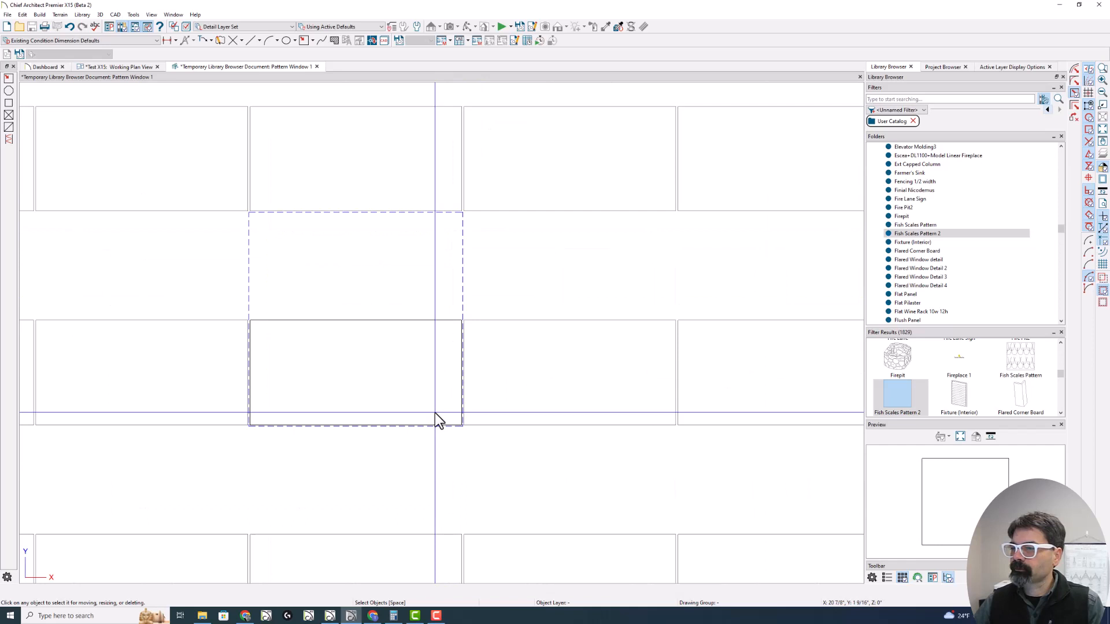
- Copy the inset rectangle and place the copy exactly 12" to the right of the original
{"action": "left_click", "coordinate": [368, 320]}
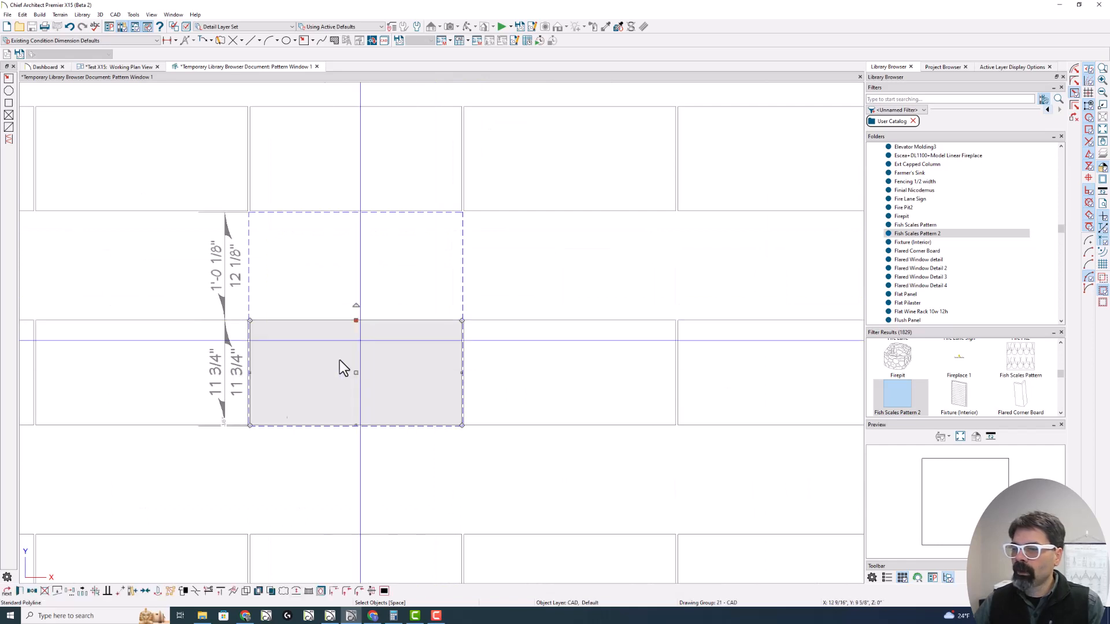
{"action": "left_click", "coordinate": [32, 590]}
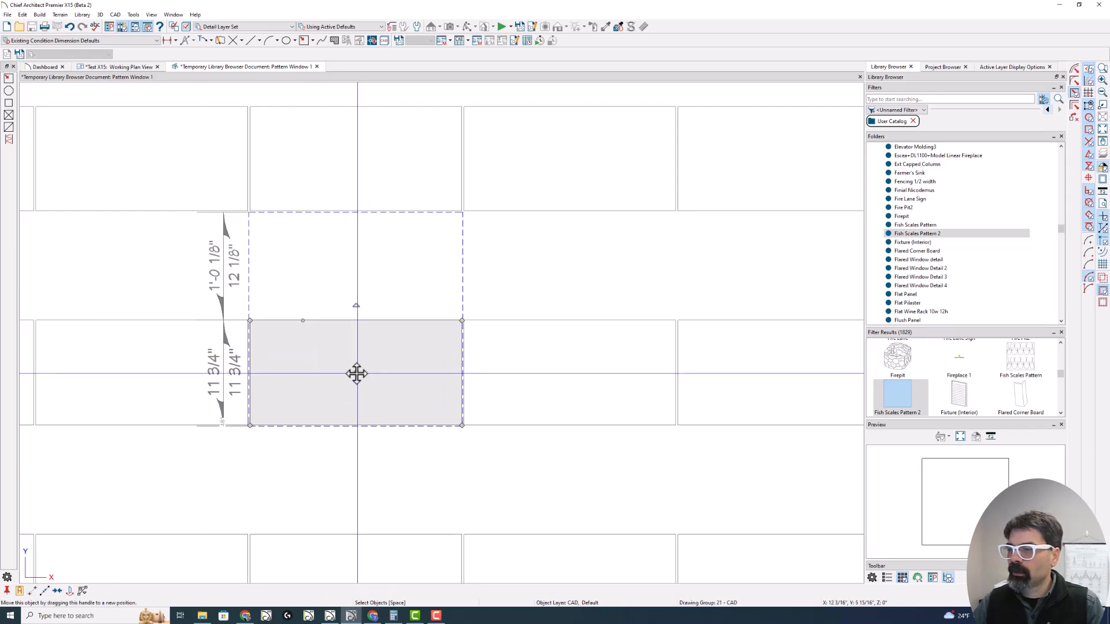
{"action": "left_click_drag", "start_coordinate": [356, 374], "coordinate": [391, 370]}
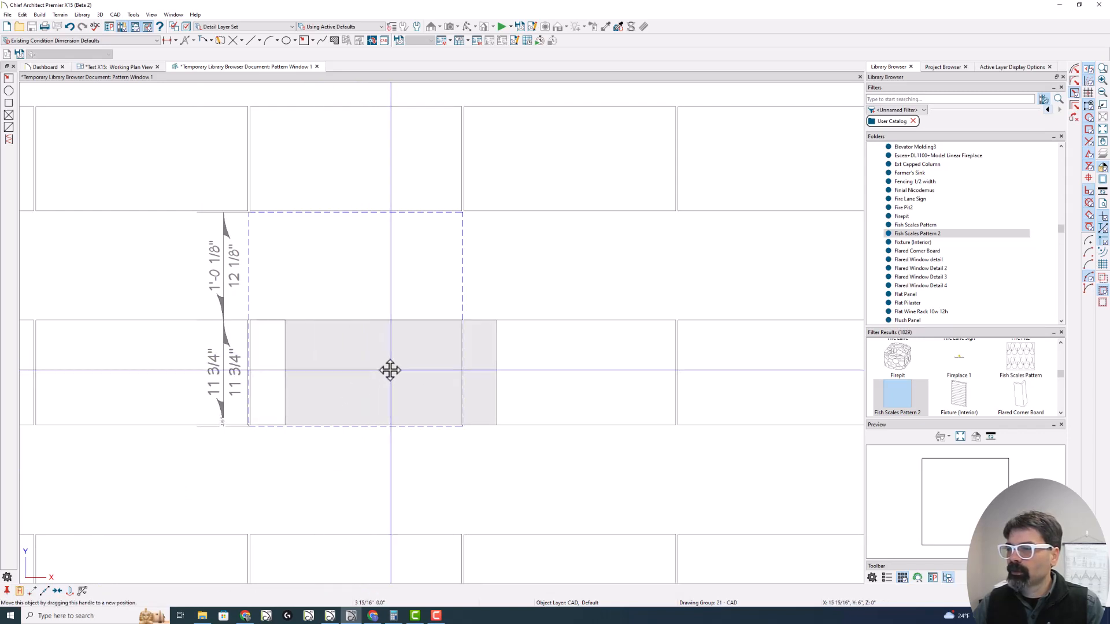
{"action": "key", "text": "Tab"}
{"action": "type", "text": "11"}
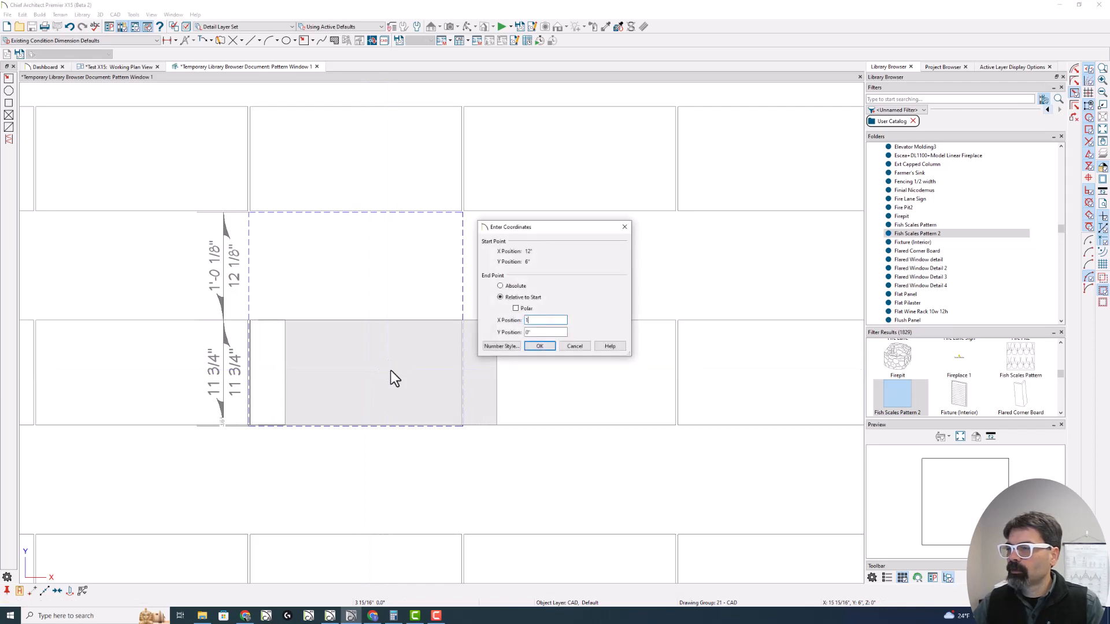
{"action": "key", "text": "Return"}
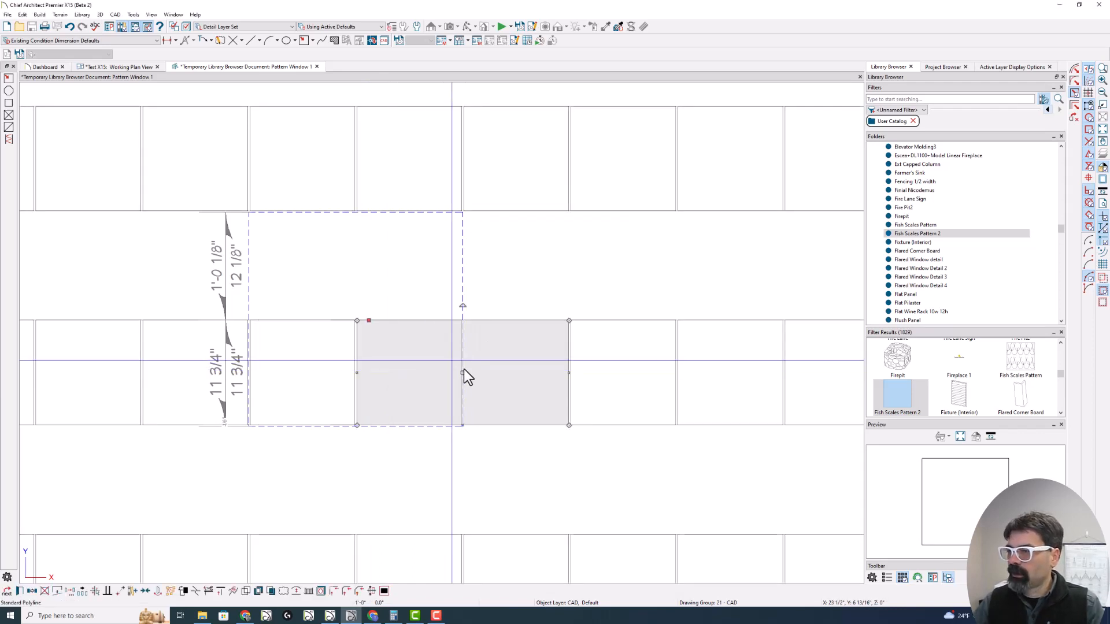
- Move the copied rectangle straight up by 12" into the upper half of the tile to stagger the rows
{"action": "left_click_drag", "start_coordinate": [461, 372], "coordinate": [463, 358]}
{"action": "key", "text": "Tab"}
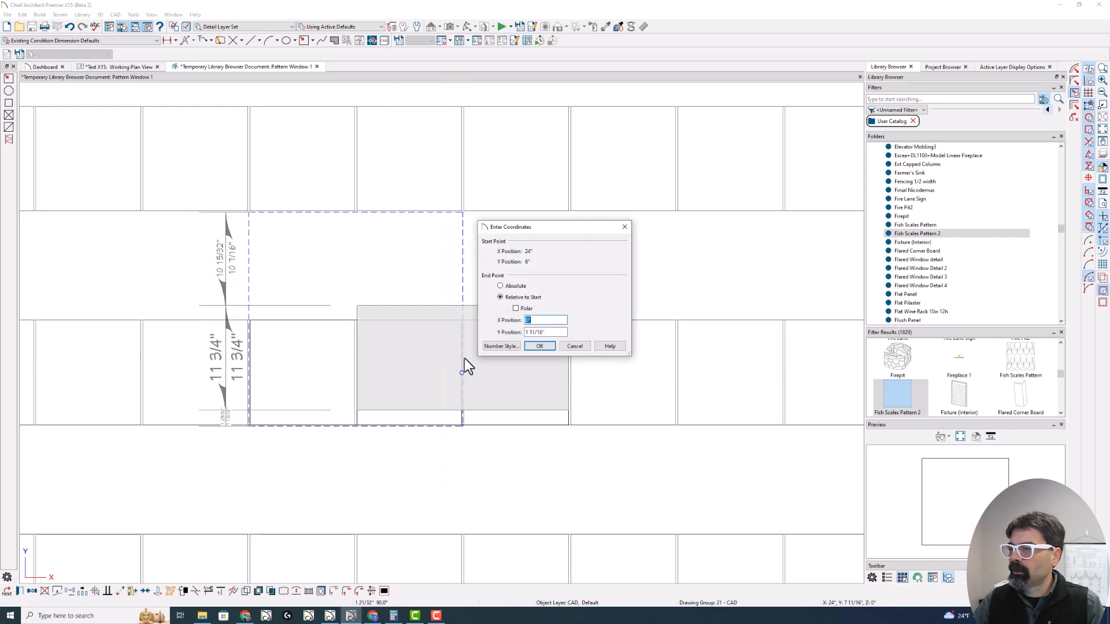
{"action": "key", "text": "Tab"}
{"action": "type", "text": "11 3/4"}
{"action": "key", "text": "Return"}
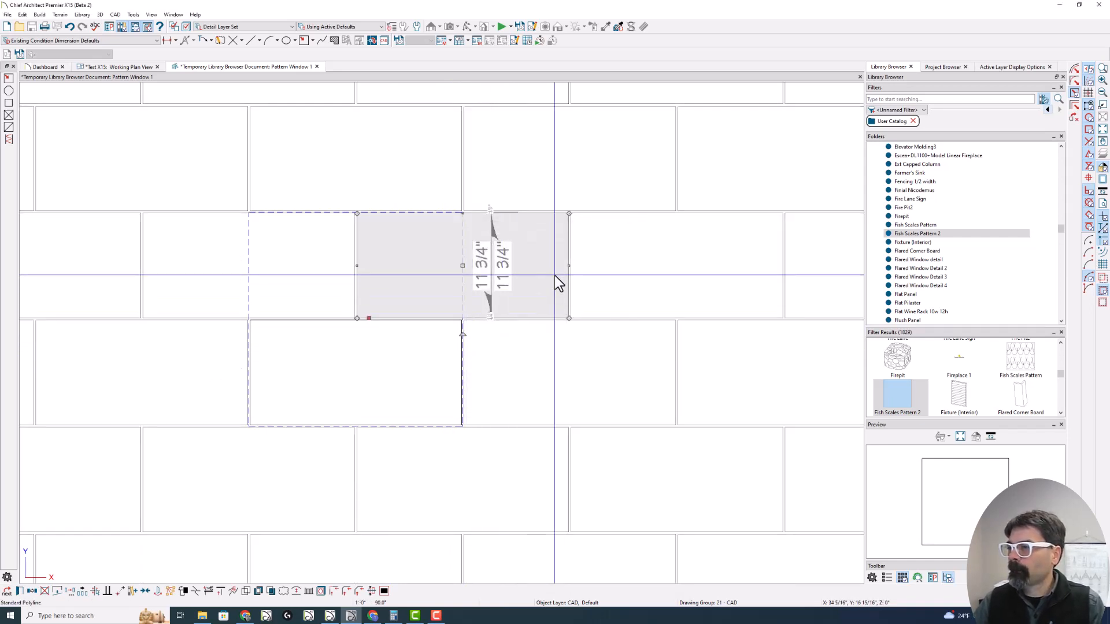
- Shorten the upper rectangle from its right side to 11 3/4" wide, ending in line with the lower rectangle's right edge
{"action": "left_click_drag", "start_coordinate": [569, 266], "coordinate": [463, 329]}
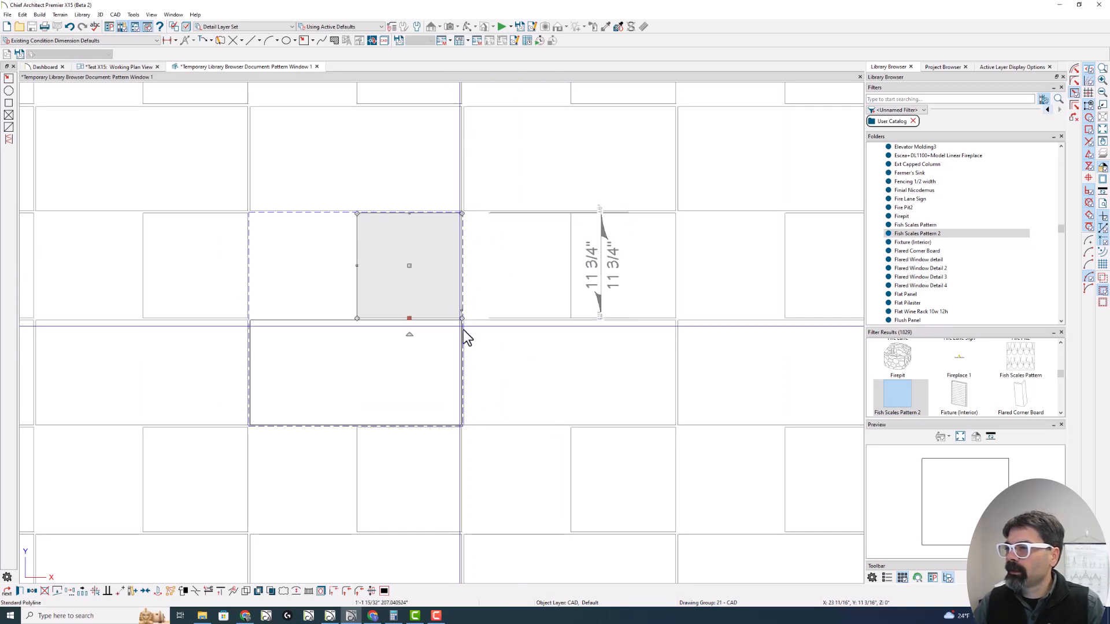
{"action": "scroll", "coordinate": [502, 418], "scroll_direction": "down", "scroll_amount": 1}
{"action": "left_click", "coordinate": [502, 418]}
{"action": "scroll", "coordinate": [497, 448], "scroll_direction": "down", "scroll_amount": 1}
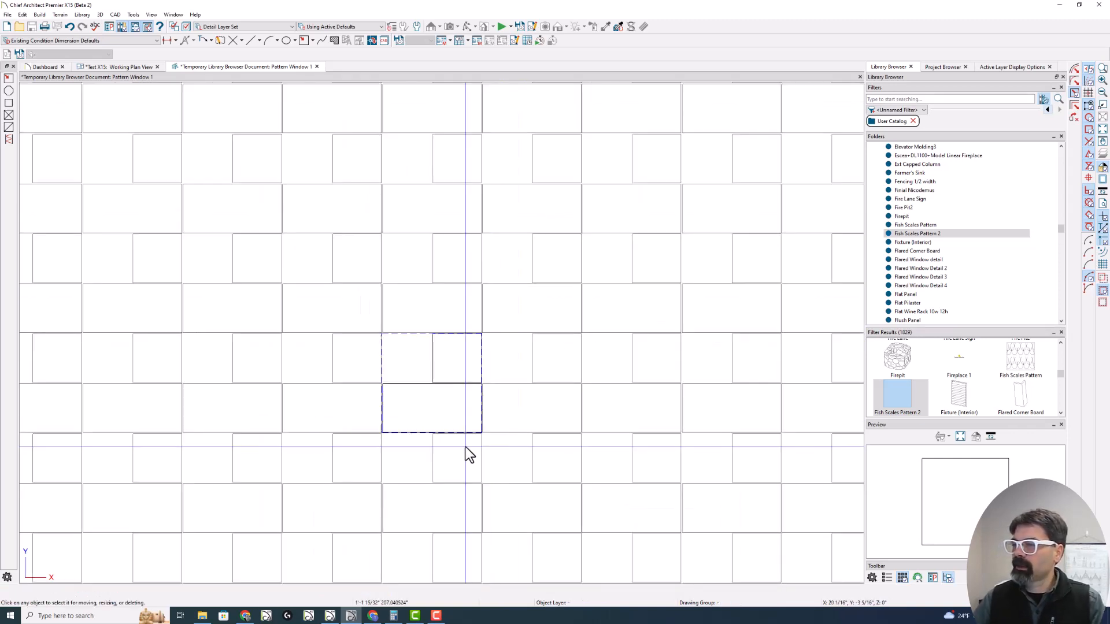
{"action": "scroll", "coordinate": [459, 370], "scroll_direction": "up", "scroll_amount": 1}
{"action": "scroll", "coordinate": [410, 363], "scroll_direction": "up", "scroll_amount": 1}
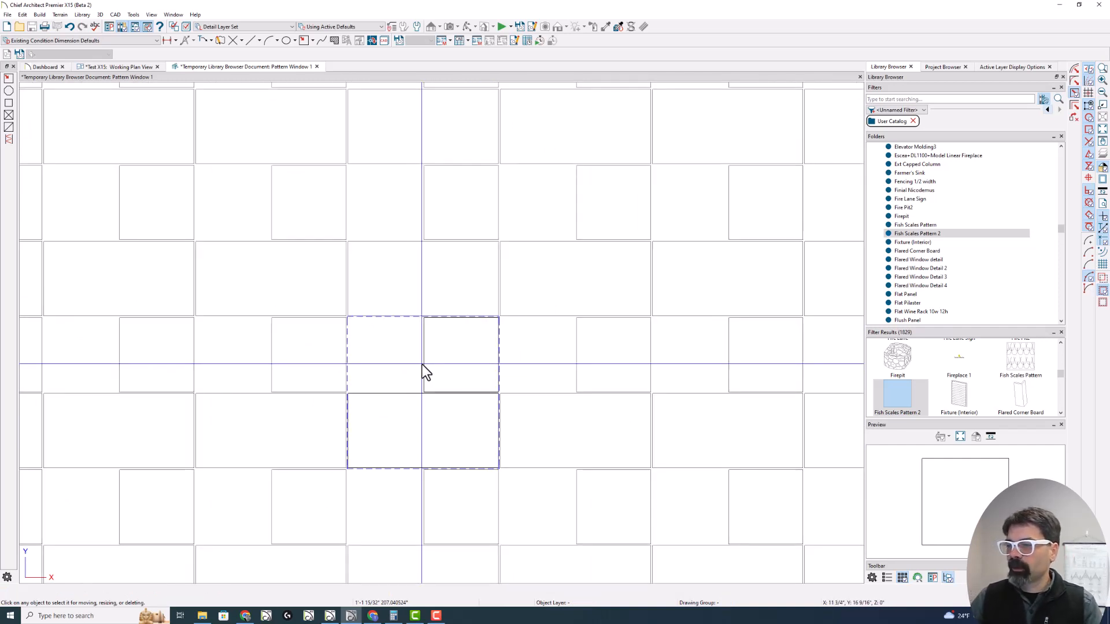
- Extend the upper rectangle's right edge to the tile boundary for an 11 7/8" width, and disconnect and delete that edge
{"action": "left_click", "coordinate": [424, 365]}
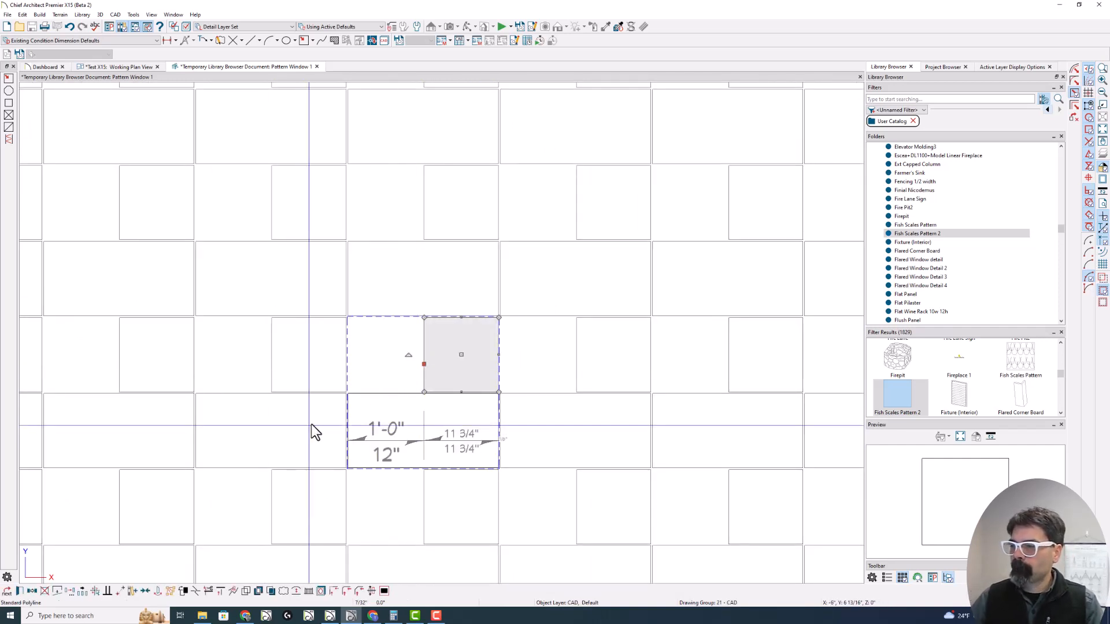
{"action": "scroll", "coordinate": [490, 359], "scroll_direction": "up", "scroll_amount": 1}
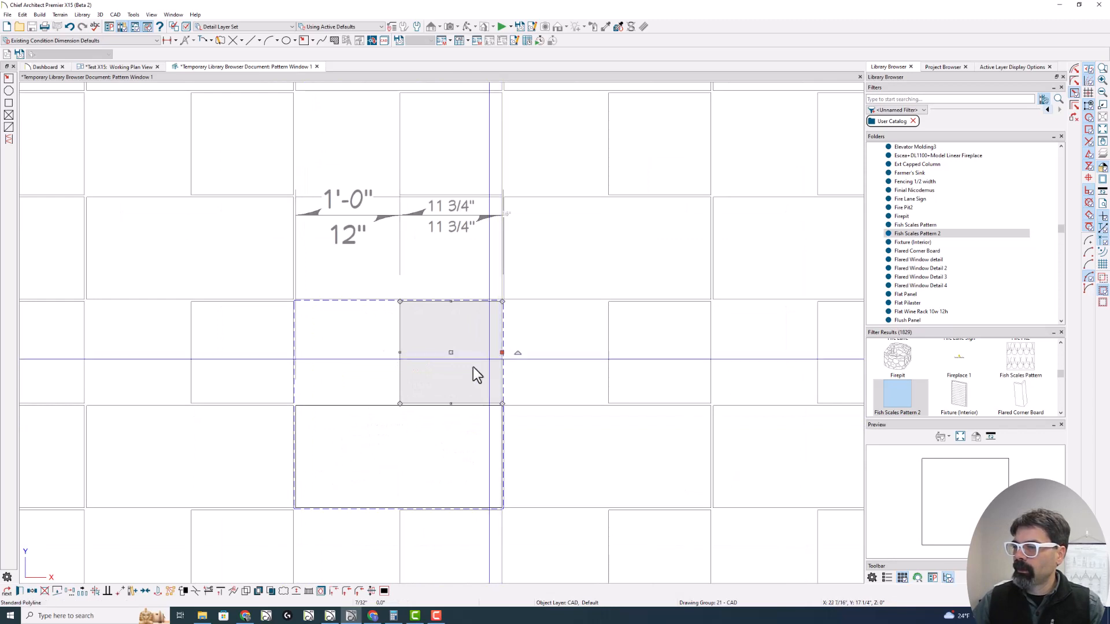
{"action": "scroll", "coordinate": [501, 354], "scroll_direction": "up", "scroll_amount": 1}
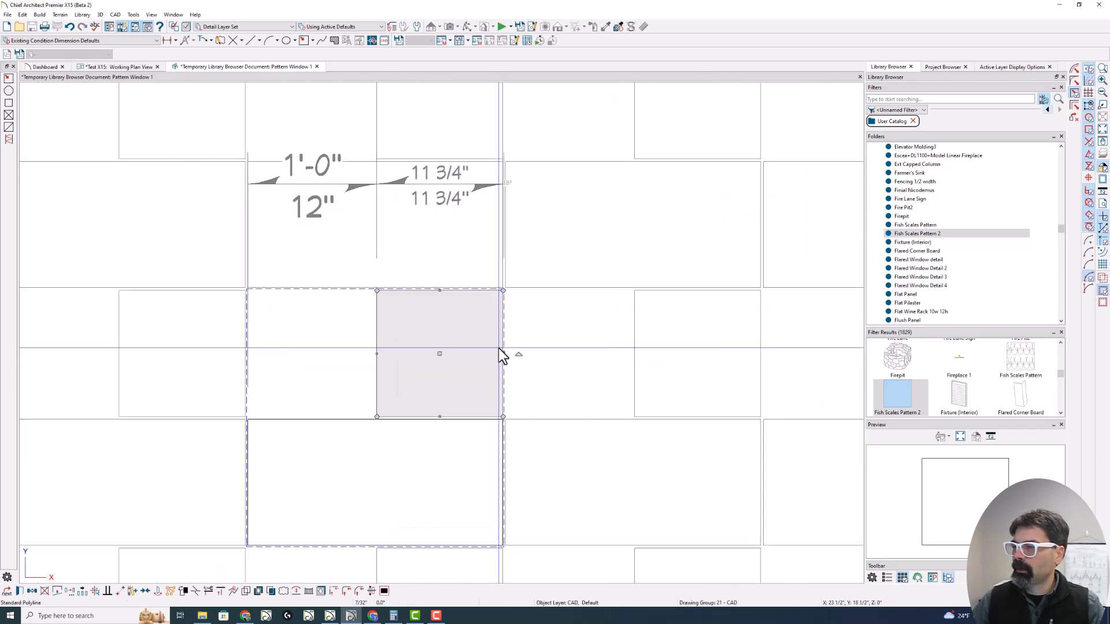
{"action": "scroll", "coordinate": [500, 354], "scroll_direction": "up", "scroll_amount": 1}
{"action": "scroll", "coordinate": [501, 354], "scroll_direction": "up", "scroll_amount": 1}
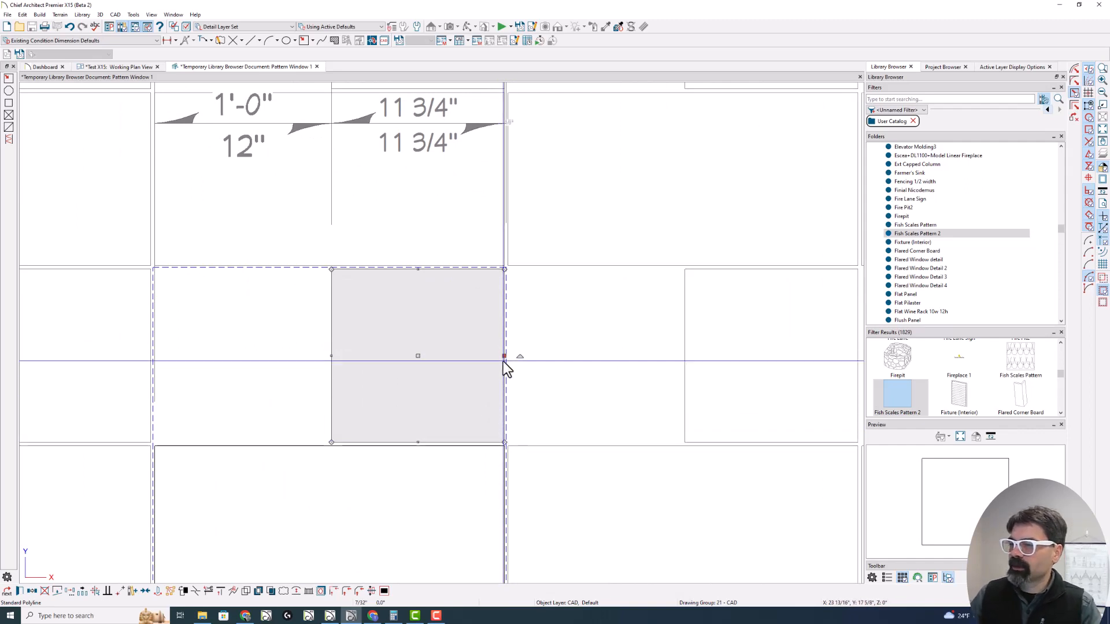
{"action": "left_click_drag", "start_coordinate": [502, 357], "coordinate": [507, 355]}
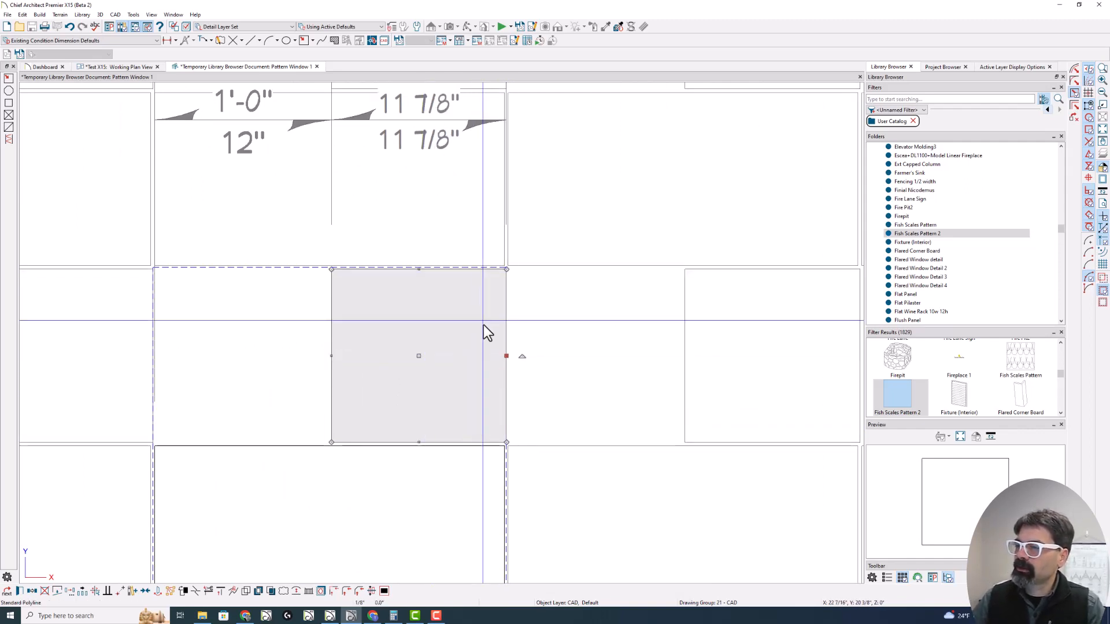
{"action": "left_click", "coordinate": [58, 590]}
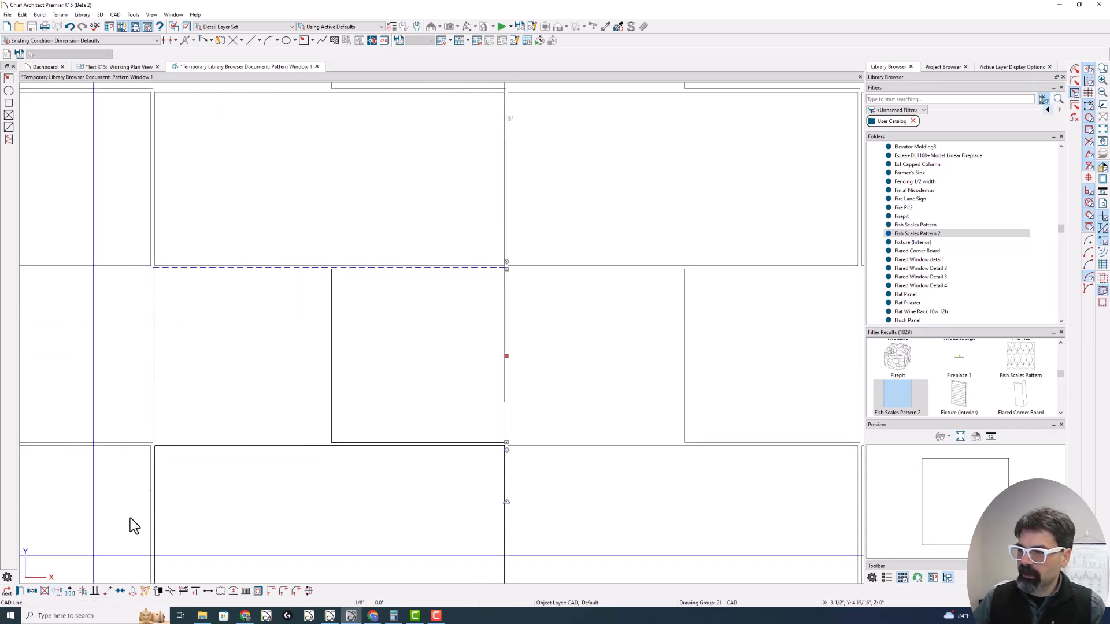
{"action": "scroll", "coordinate": [377, 341], "scroll_direction": "down", "scroll_amount": 3}
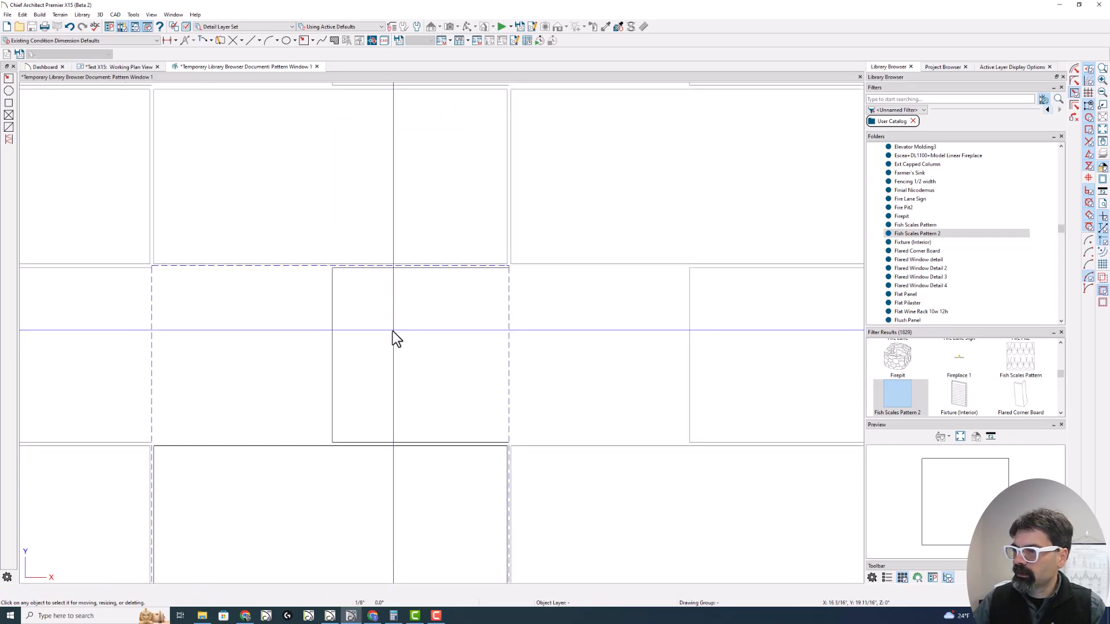
- Mirror a copy of the upper three-sided rectangle into the left part of the tile's upper half, its open side facing the tile boundary
{"action": "left_click", "coordinate": [353, 347]}
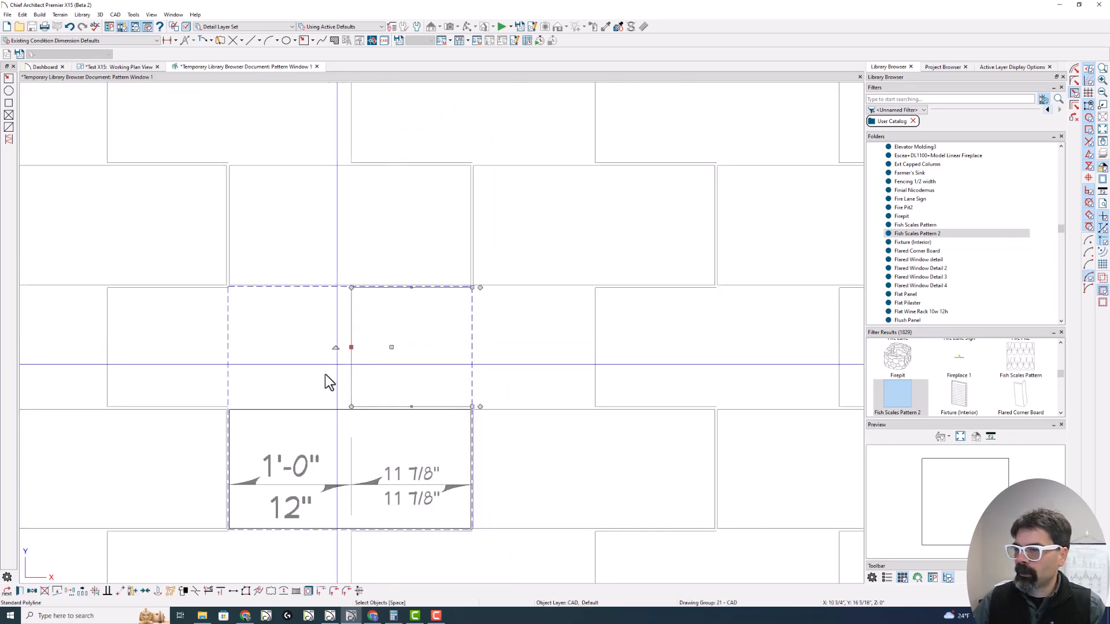
{"action": "left_click", "coordinate": [32, 591]}
{"action": "left_click", "coordinate": [69, 592]}
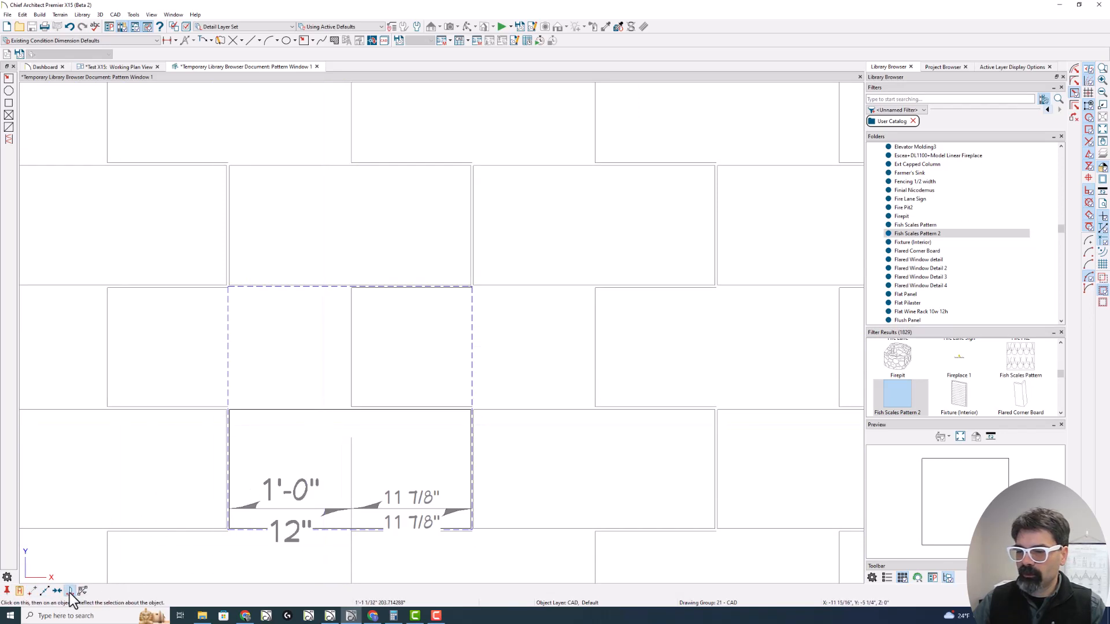
{"action": "left_click", "coordinate": [69, 592]}
{"action": "left_click", "coordinate": [349, 411]}
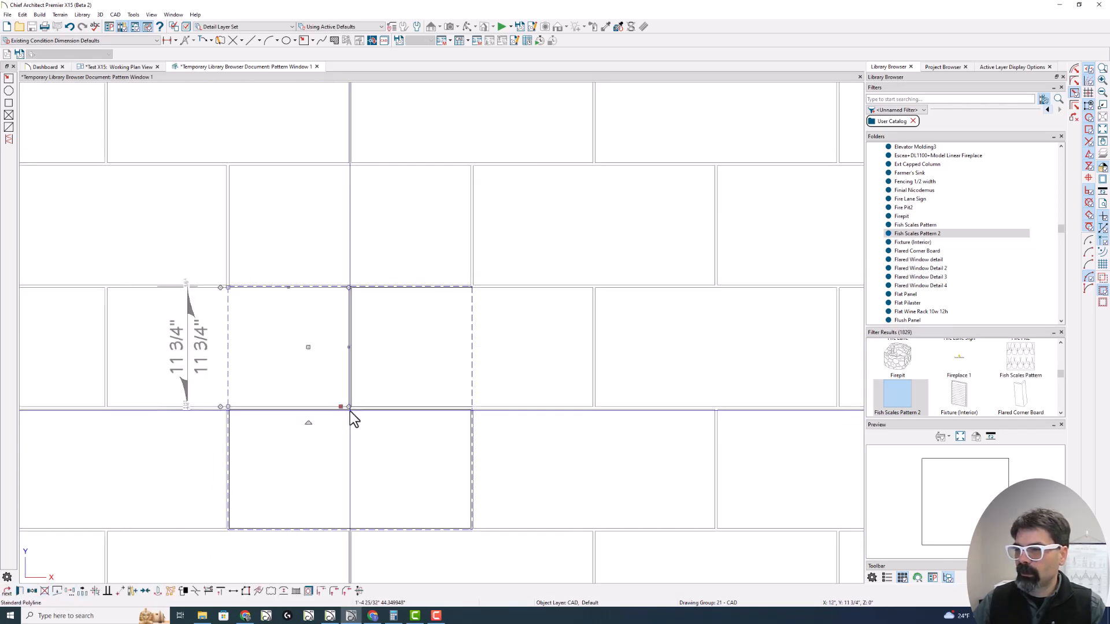
- Delete both halves of the staggered rectangle in the upper half of the tile
{"action": "scroll", "coordinate": [377, 396], "scroll_direction": "down", "scroll_amount": 2}
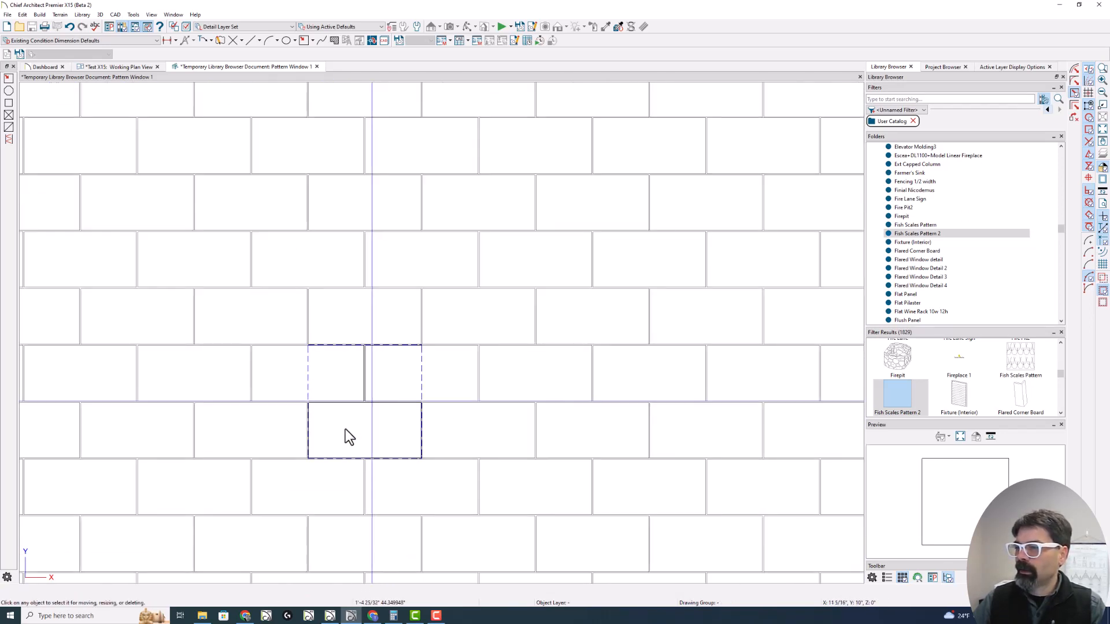
{"action": "scroll", "coordinate": [340, 411], "scroll_direction": "up", "scroll_amount": 3}
{"action": "scroll", "coordinate": [340, 401], "scroll_direction": "up", "scroll_amount": 1}
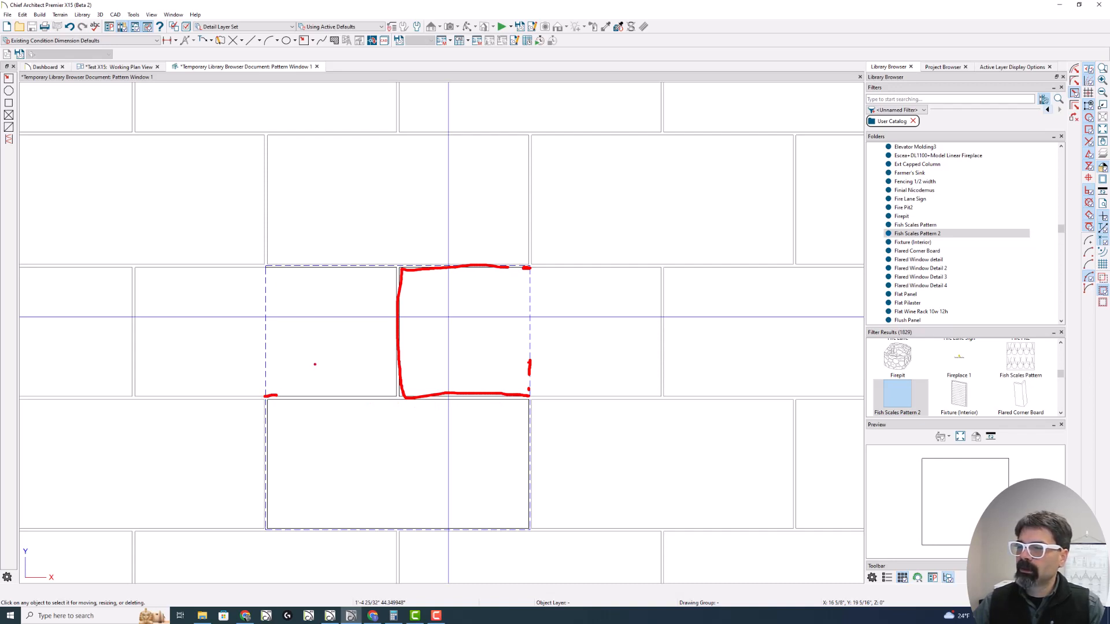
{"action": "scroll", "coordinate": [421, 349], "scroll_direction": "down", "scroll_amount": 5}
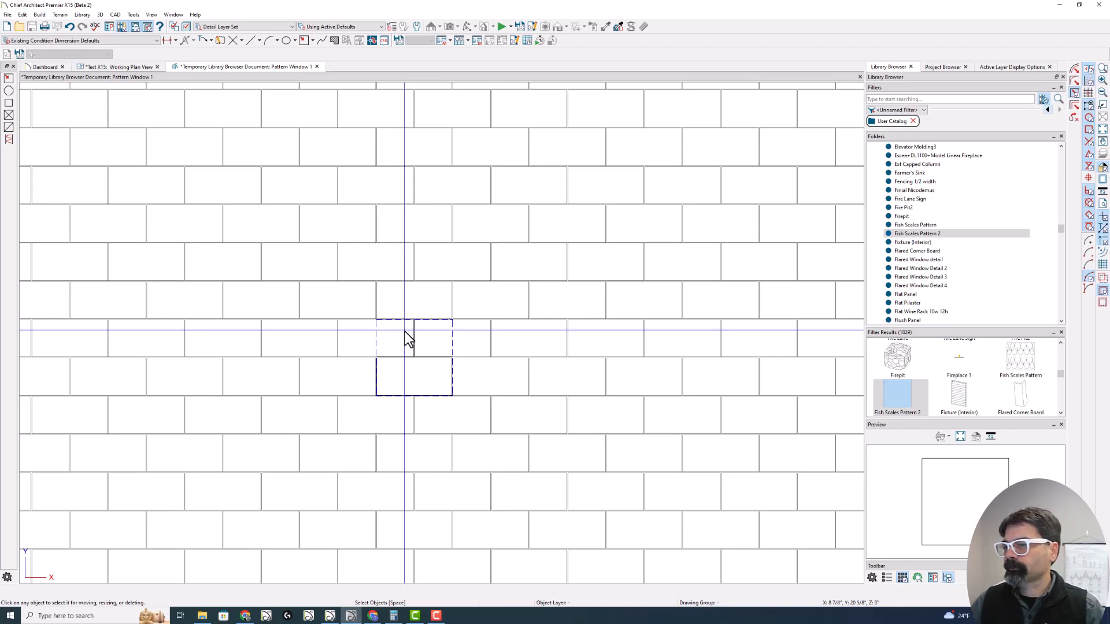
{"action": "scroll", "coordinate": [411, 335], "scroll_direction": "up", "scroll_amount": 3}
{"action": "scroll", "coordinate": [411, 335], "scroll_direction": "up", "scroll_amount": 2}
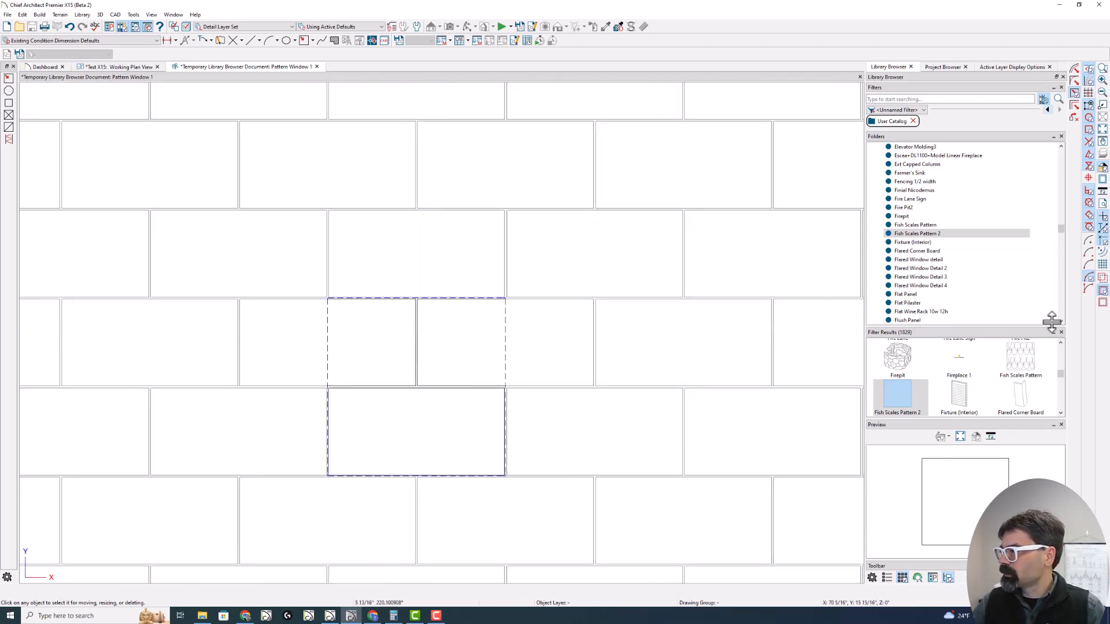
{"action": "left_click", "coordinate": [391, 356]}
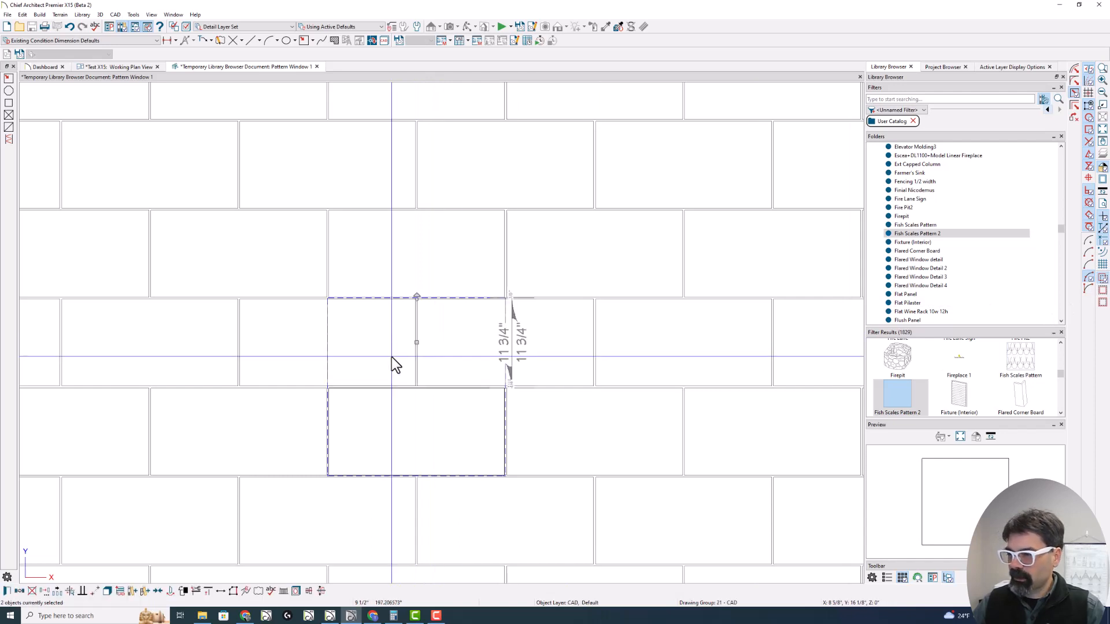
{"action": "key", "text": "Delete"}
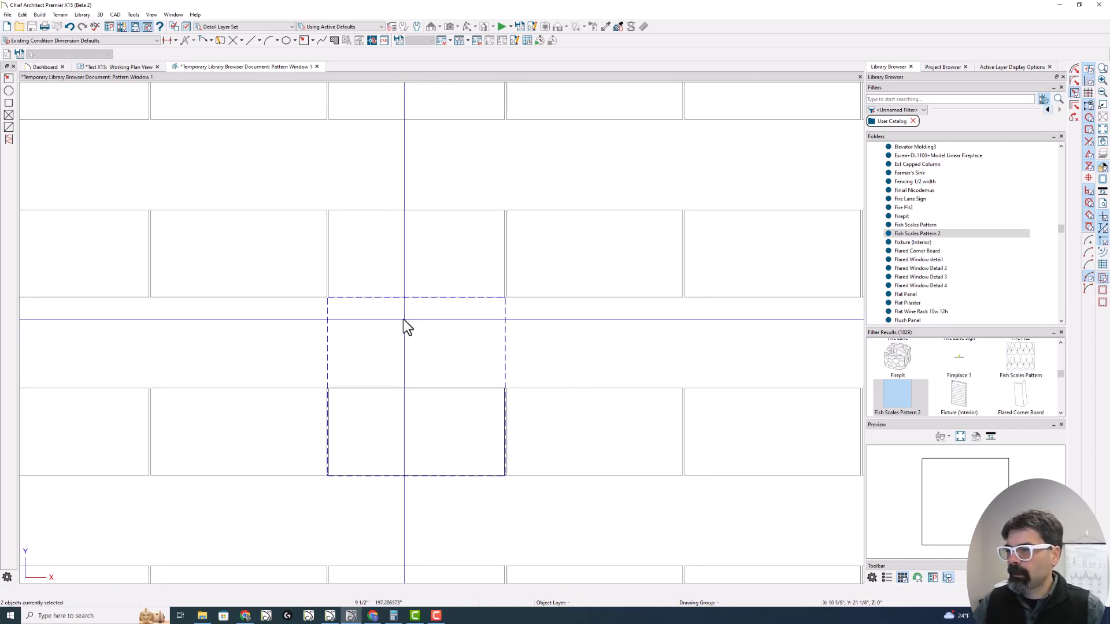
- Move the pattern tile box's top edge down by 12" and delete the remaining lower rectangle
{"action": "left_click", "coordinate": [377, 300]}
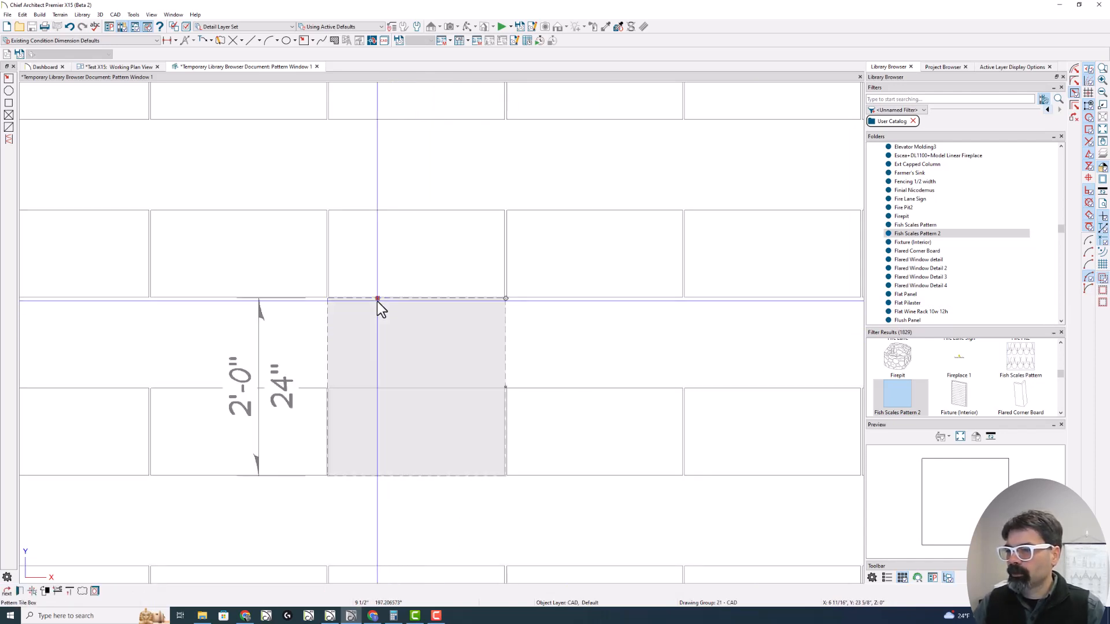
{"action": "scroll", "coordinate": [390, 366], "scroll_direction": "up", "scroll_amount": 1}
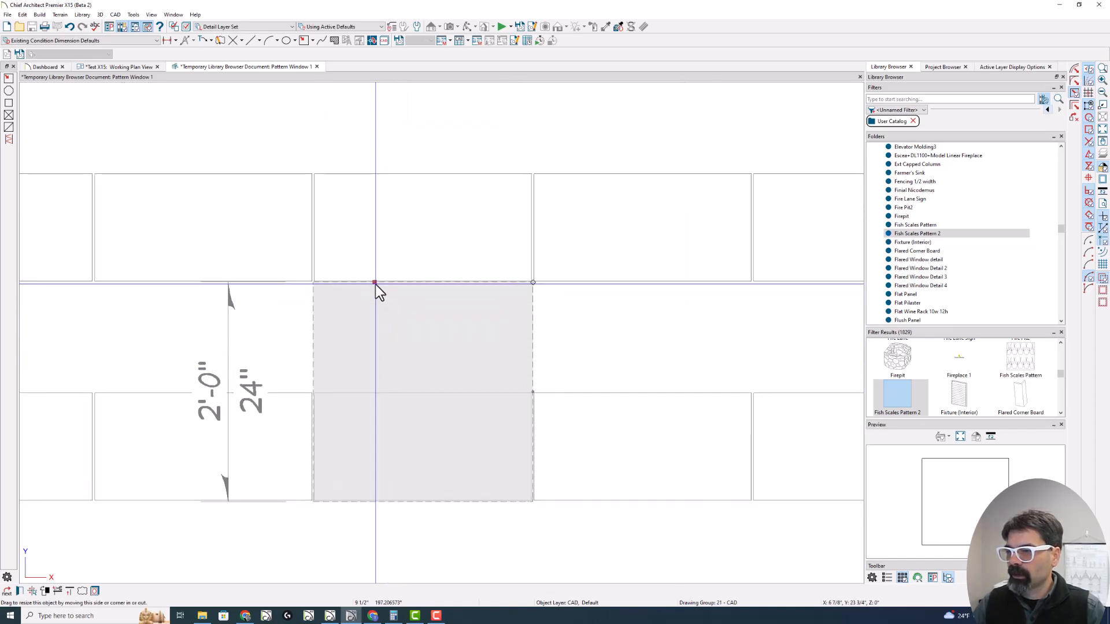
{"action": "left_click_drag", "start_coordinate": [376, 283], "coordinate": [375, 350]}
{"action": "key", "text": "Tab"}
{"action": "type", "text": "-12"}
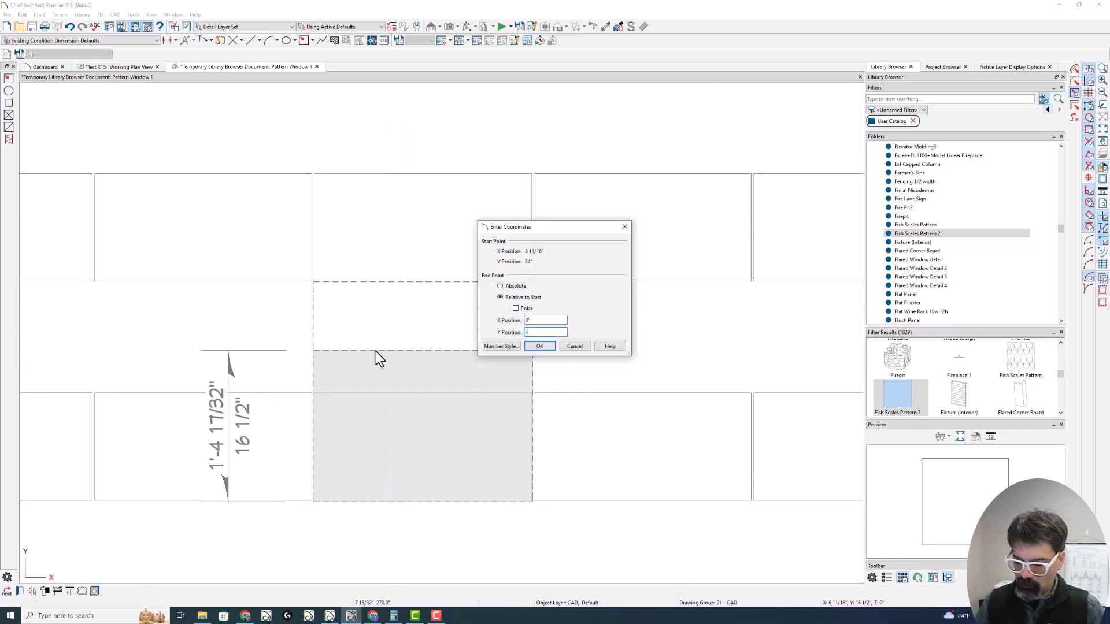
{"action": "key", "text": "Return"}
{"action": "left_click", "coordinate": [380, 394]}
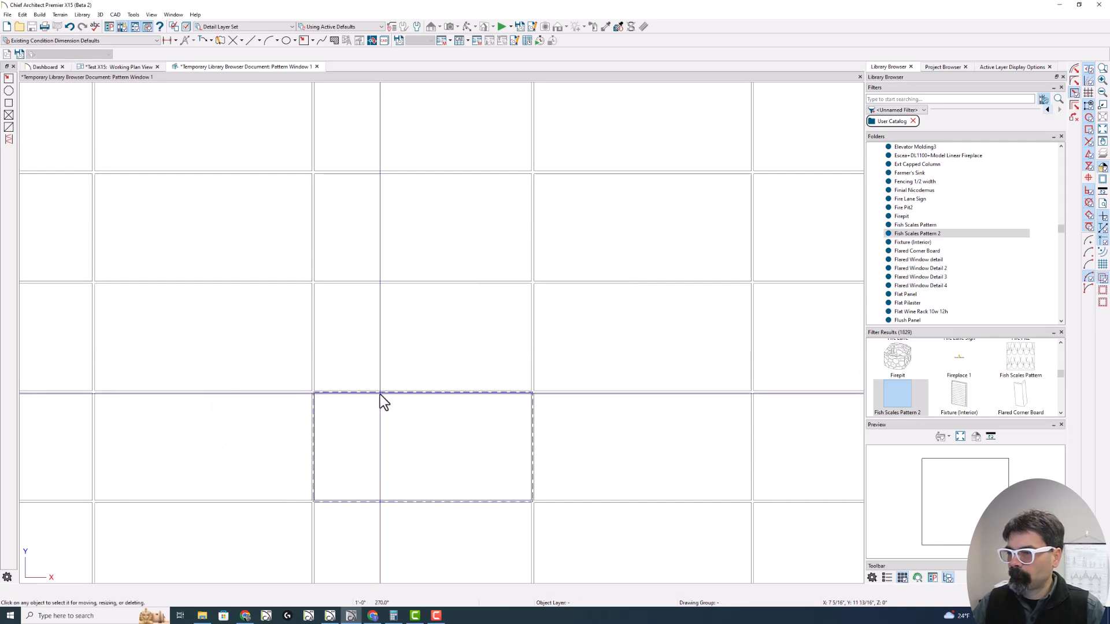
{"action": "key", "text": "Delete"}
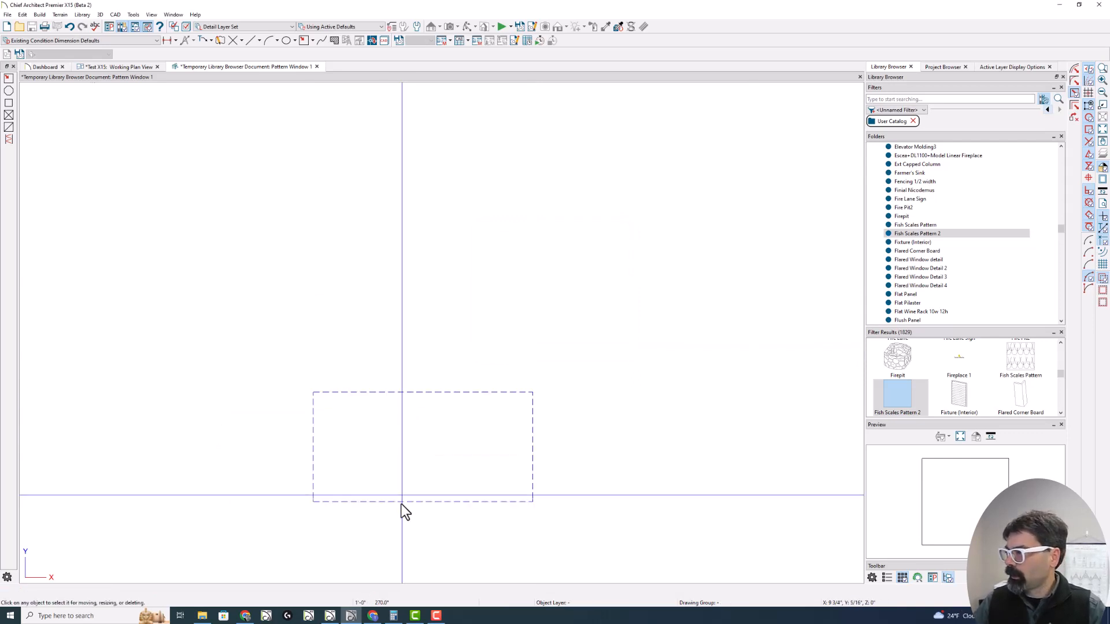
- Draw a U-shaped scale in the tile's upper left from a slanted line about 4 1/4" long, a bottom arc and a matching opposite line
{"action": "scroll", "coordinate": [380, 538], "scroll_direction": "up", "scroll_amount": 3}
{"action": "key", "text": "/"}
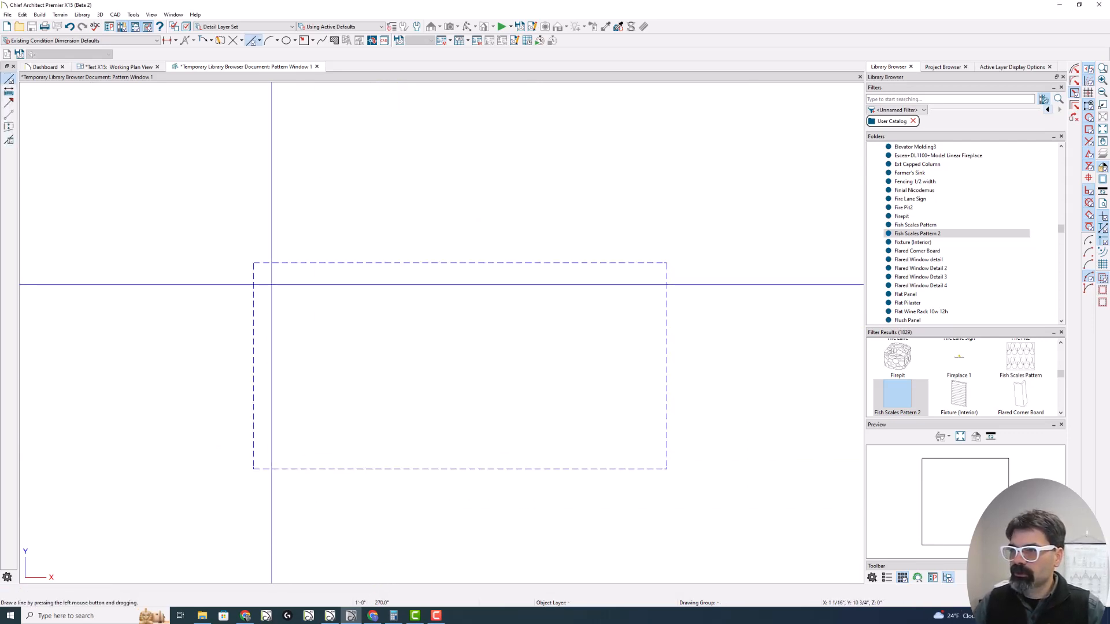
{"action": "left_click_drag", "start_coordinate": [272, 284], "coordinate": [297, 354]}
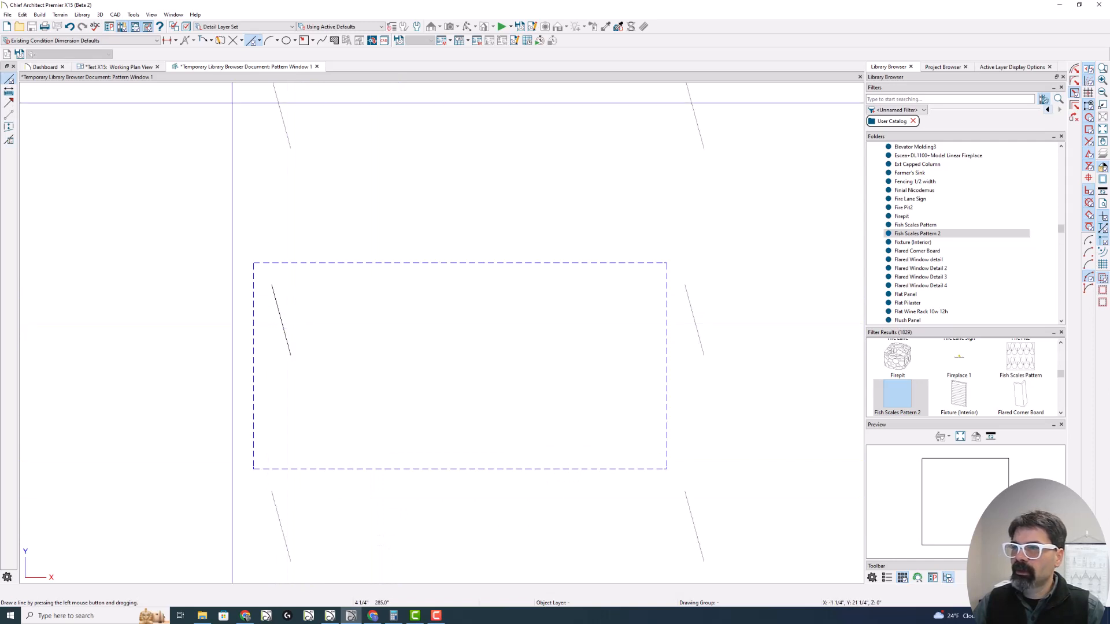
{"action": "key", "text": "a"}
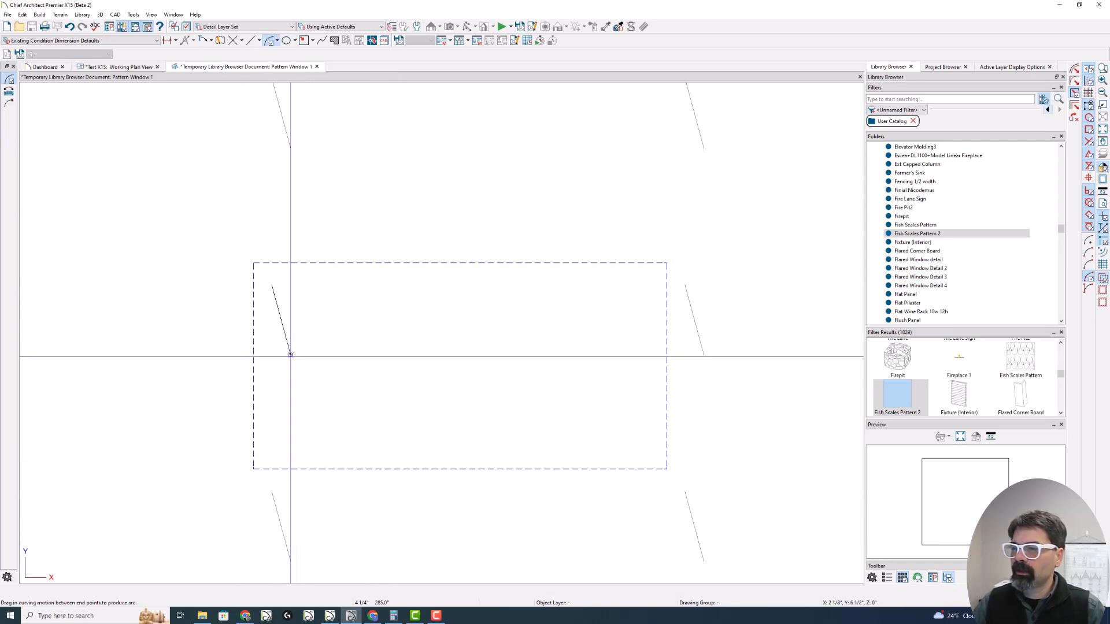
{"action": "mouse_move", "coordinate": [291, 354]}
{"action": "left_mouse_down"}
{"action": "mouse_move", "coordinate": [331, 354]}
{"action": "mouse_move", "coordinate": [315, 370]}
{"action": "mouse_move", "coordinate": [353, 284]}
{"action": "left_mouse_up"}
{"action": "key", "text": "l"}
{"action": "scroll", "coordinate": [319, 329], "scroll_direction": "down", "scroll_amount": 3}
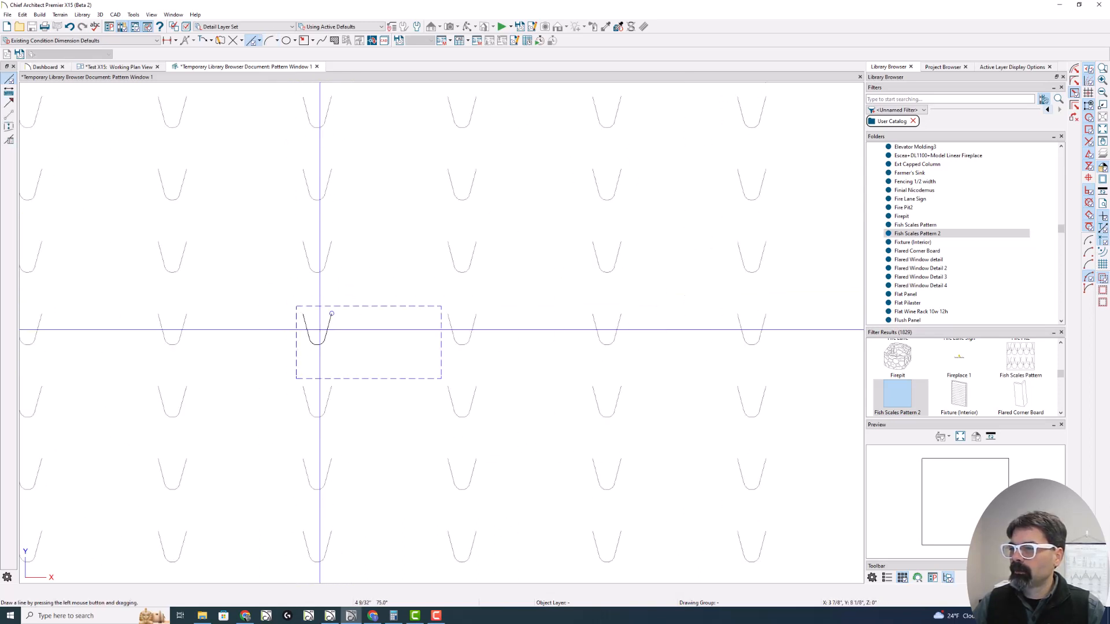
{"action": "left_click", "coordinate": [327, 327]}
{"action": "scroll", "coordinate": [321, 330], "scroll_direction": "up", "scroll_amount": 3}
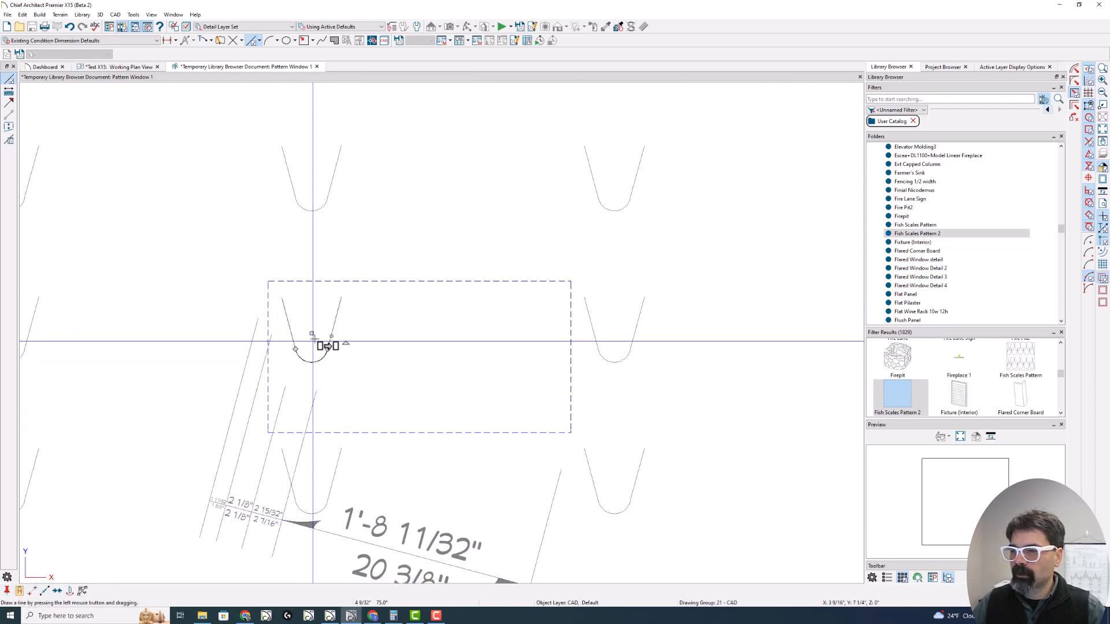
{"action": "key", "text": "Escape"}
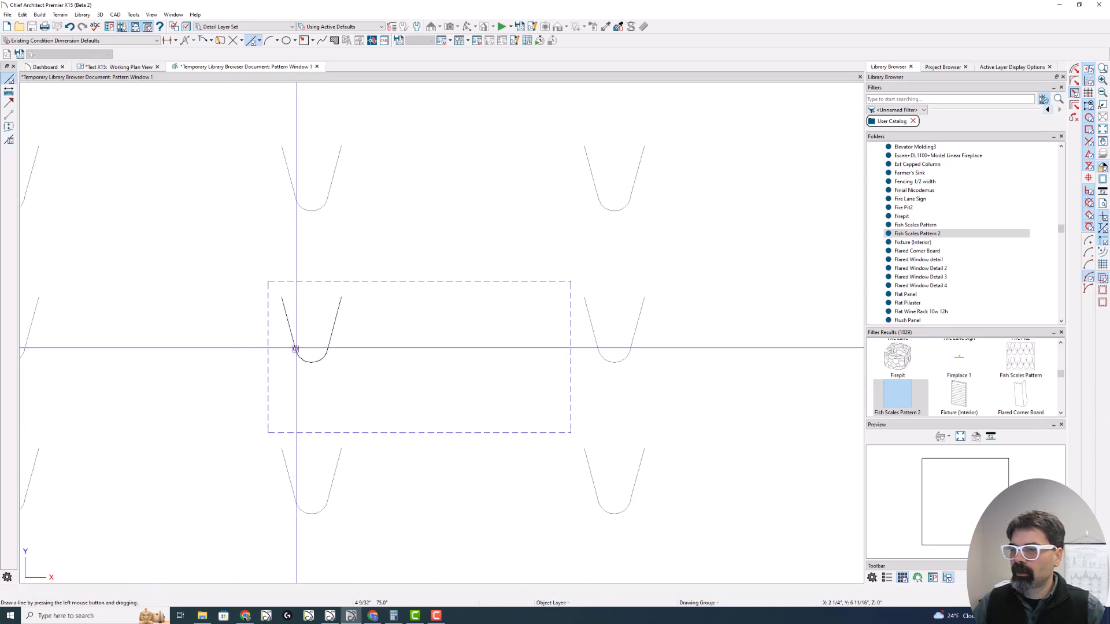
- Copy the scale about 3 1/4" horizontally to the right so the two scales overlap at their sides
{"action": "left_click", "coordinate": [297, 352]}
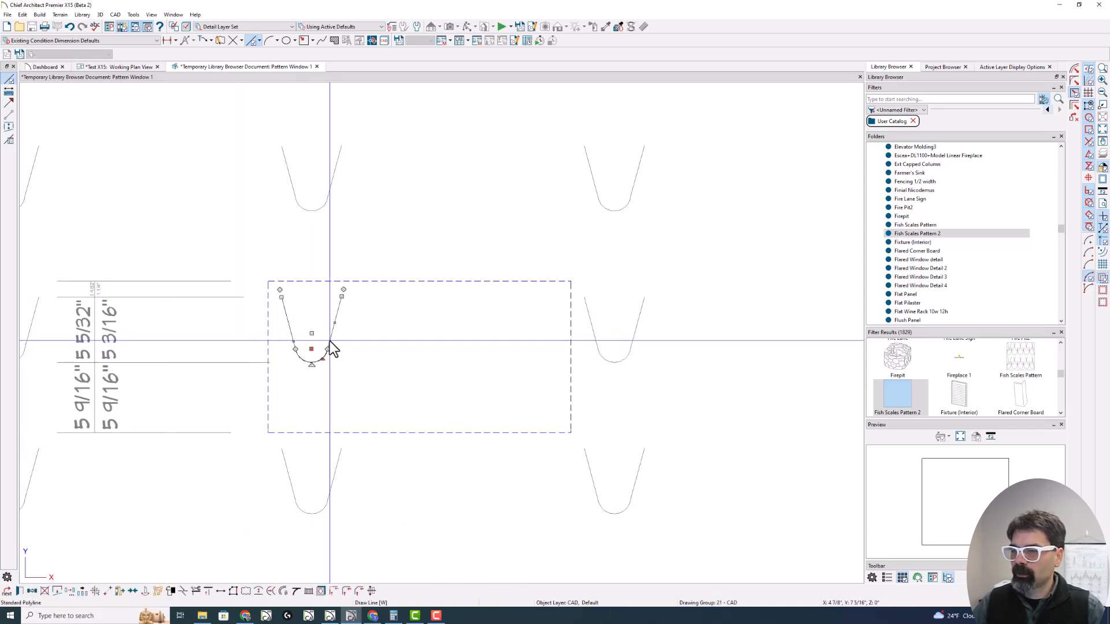
{"action": "key", "text": "space"}
{"action": "left_click", "coordinate": [334, 324]}
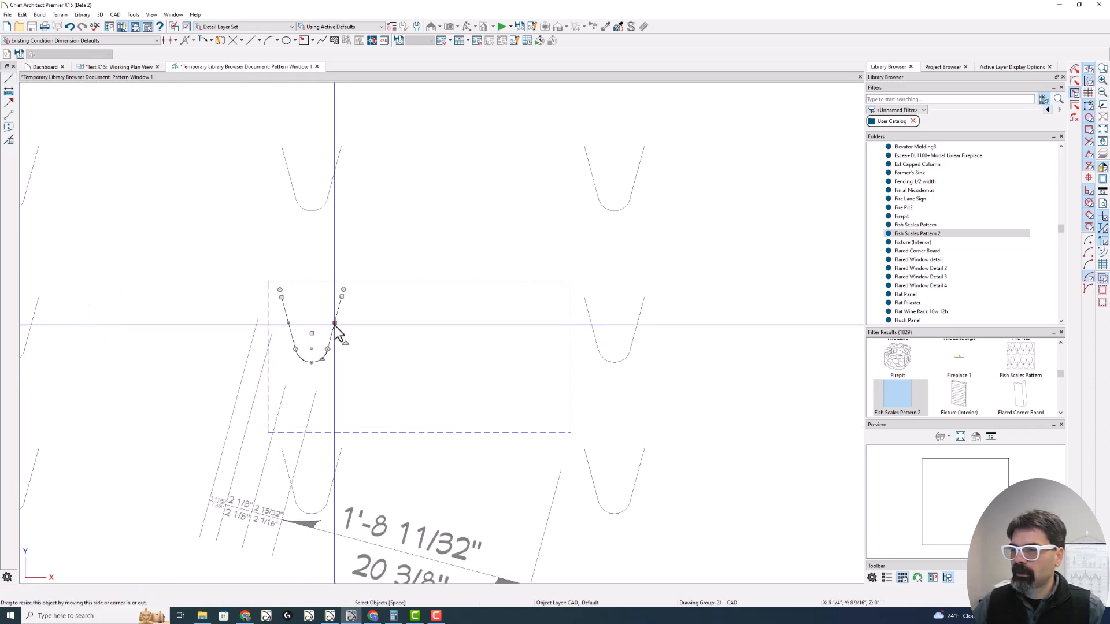
{"action": "left_click", "coordinate": [31, 594]}
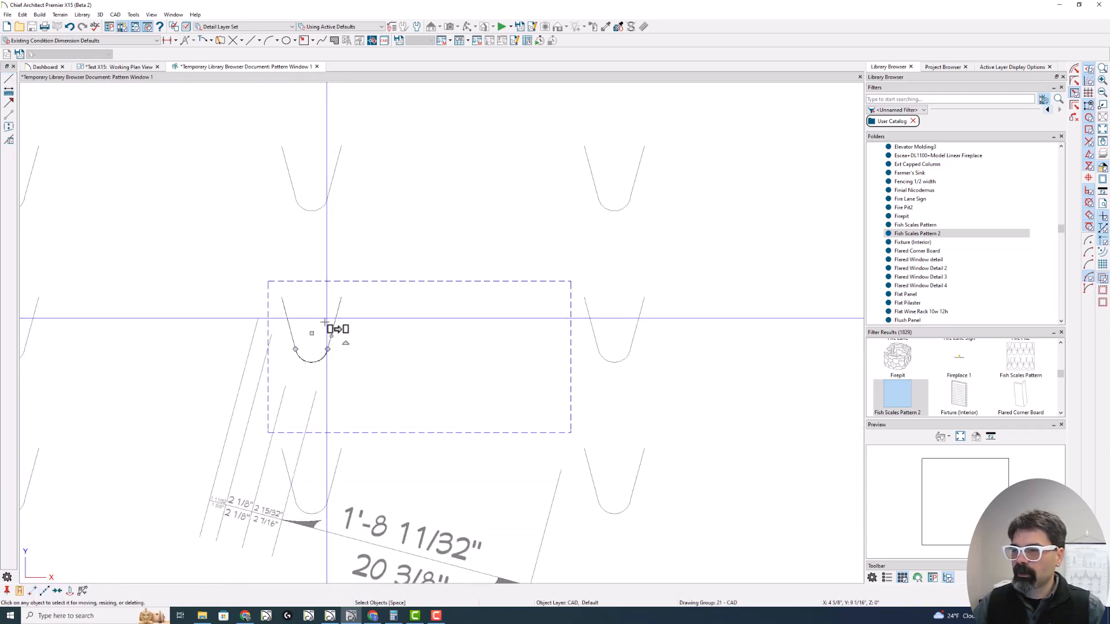
{"action": "left_click_drag", "start_coordinate": [311, 331], "coordinate": [353, 331]}
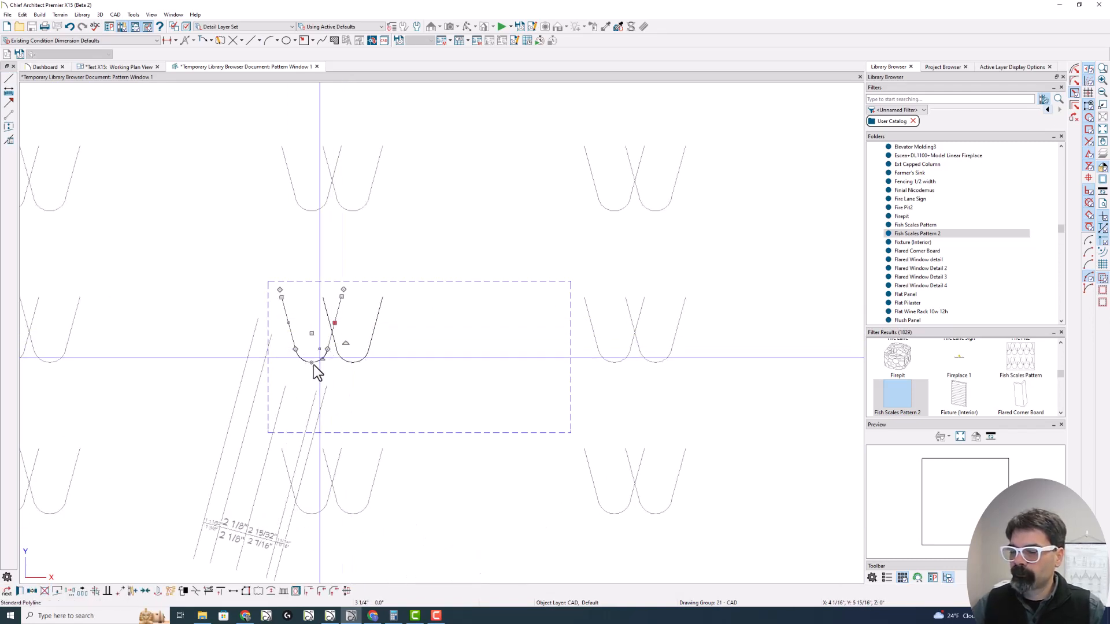
- Copy the original scale about 3" horizontally to the left, across the tile's left boundary
{"action": "left_click", "coordinate": [31, 589]}
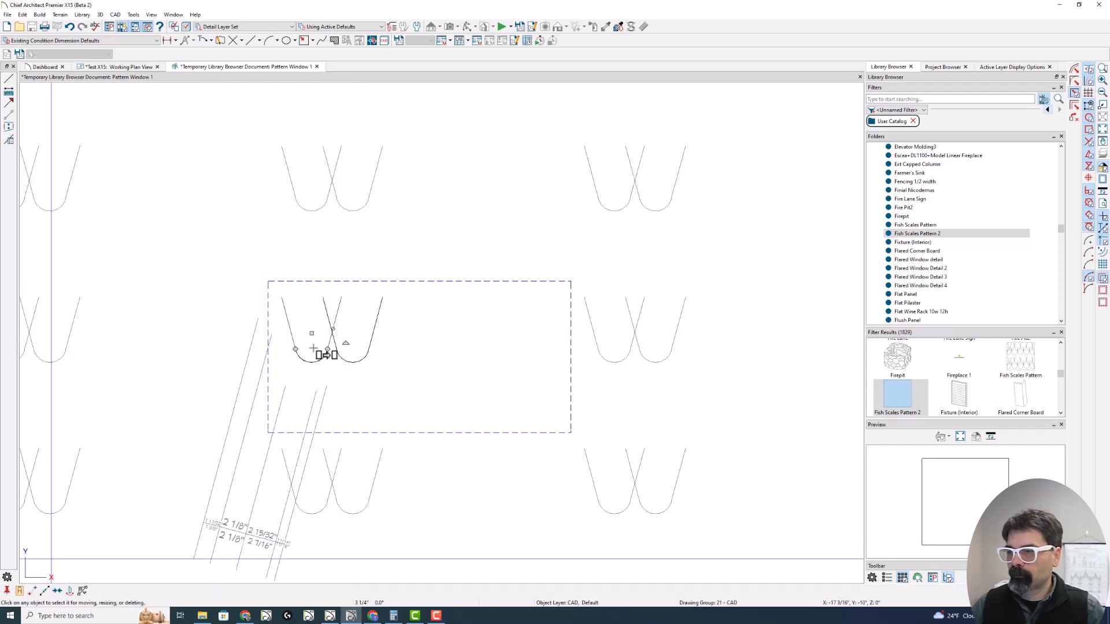
{"action": "left_click_drag", "start_coordinate": [312, 333], "coordinate": [272, 331]}
{"action": "left_click", "coordinate": [291, 426]}
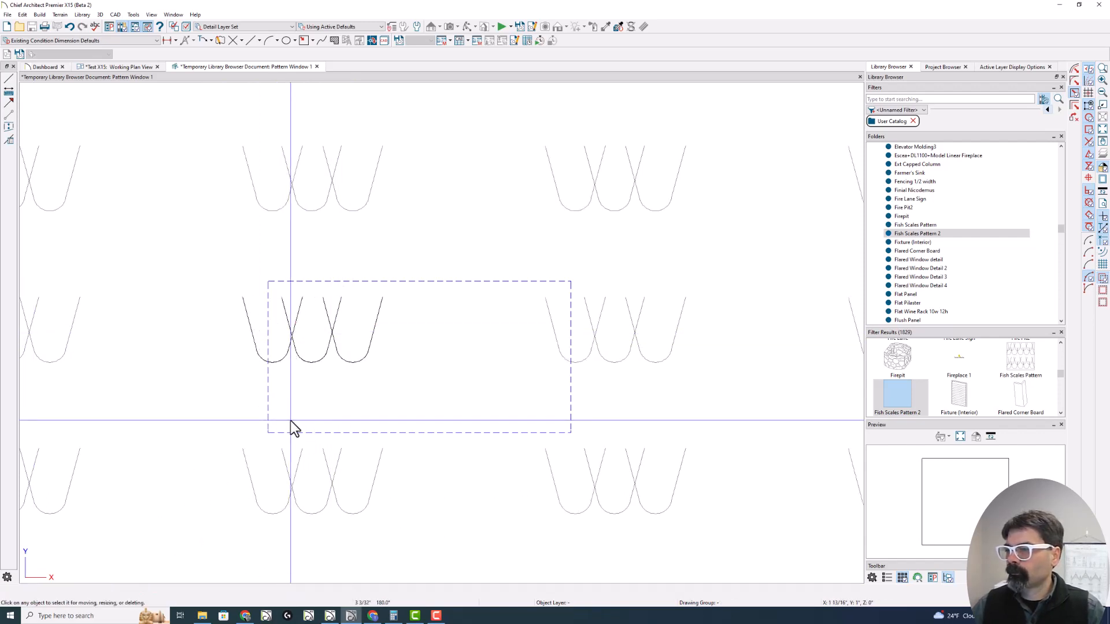
- Copy all three scales together about 9 1/2" to the right to continue the row
{"action": "left_click_drag", "start_coordinate": [362, 324], "coordinate": [283, 385]}
{"action": "left_click", "coordinate": [26, 596]}
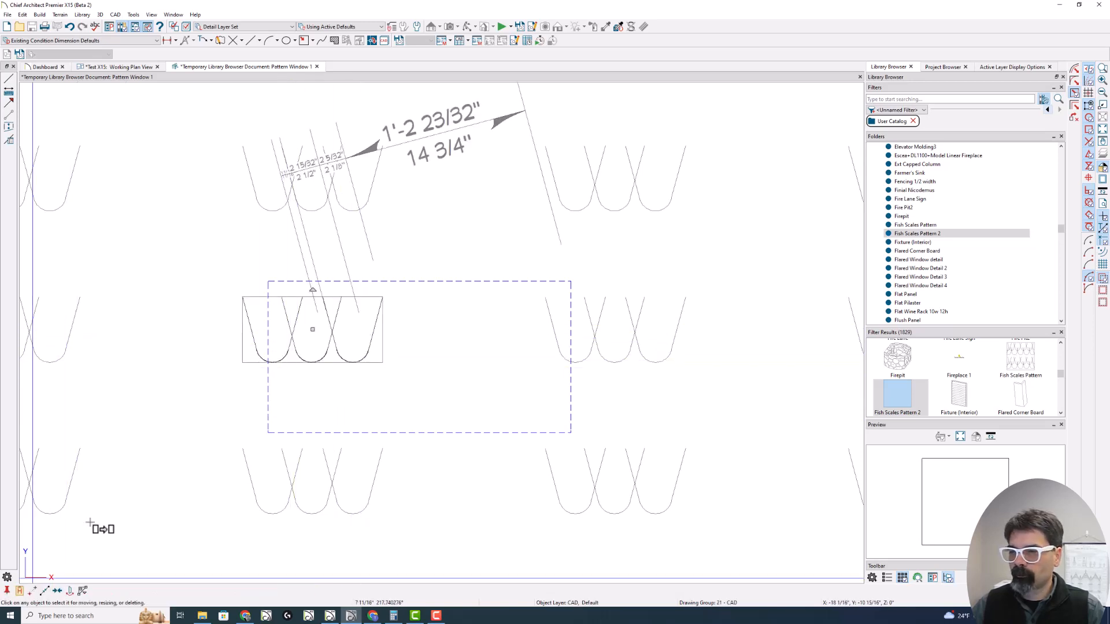
{"action": "left_click_drag", "start_coordinate": [385, 333], "coordinate": [433, 332]}
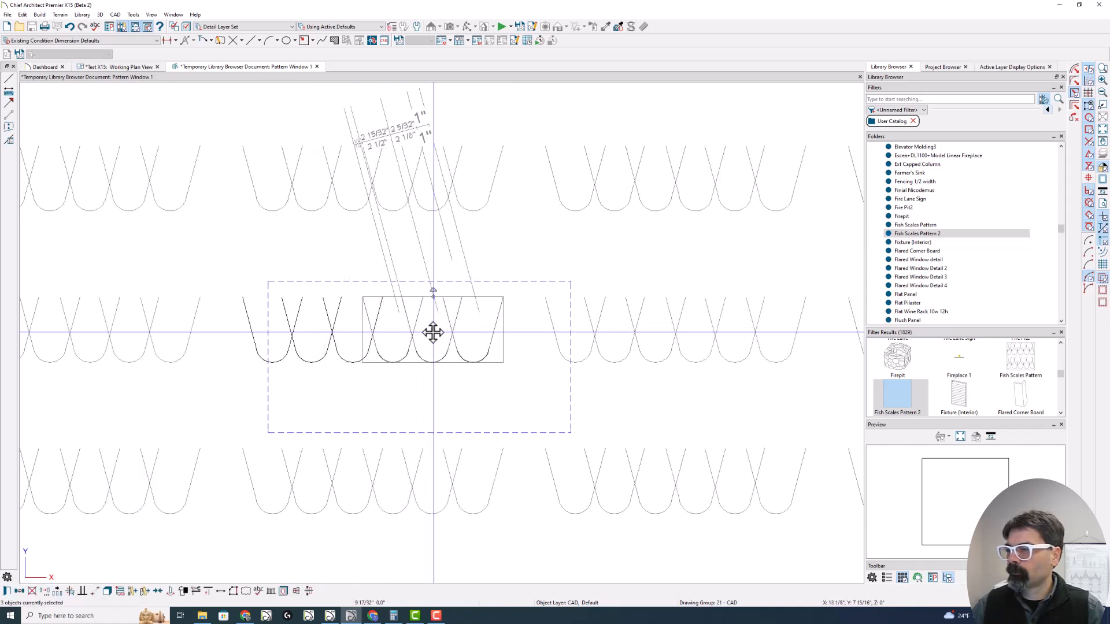
- Copy the row's last two scales about 6" to the right so the row reaches across the tile's right boundary
{"action": "left_click", "coordinate": [450, 361]}
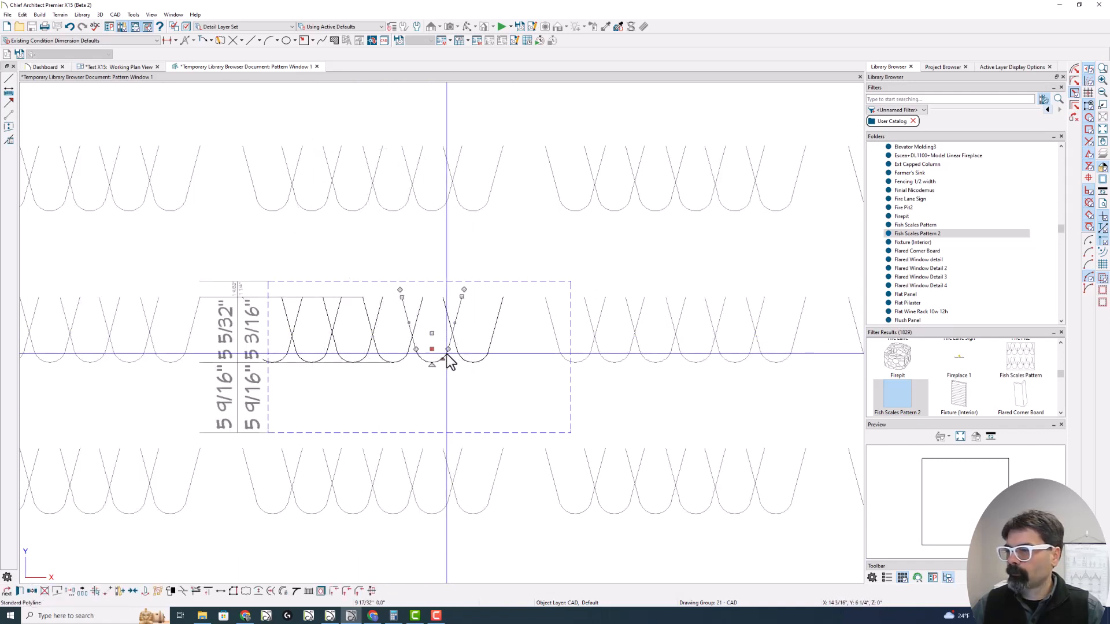
{"action": "left_click", "coordinate": [456, 360]}
{"action": "left_click", "coordinate": [19, 591]}
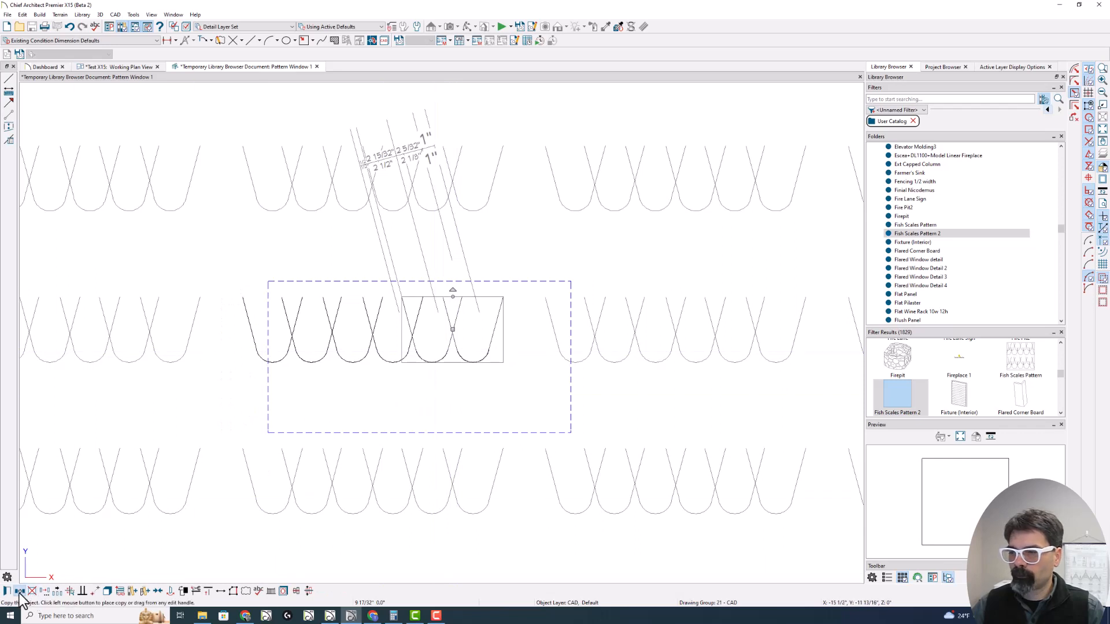
{"action": "left_click_drag", "start_coordinate": [452, 330], "coordinate": [526, 328]}
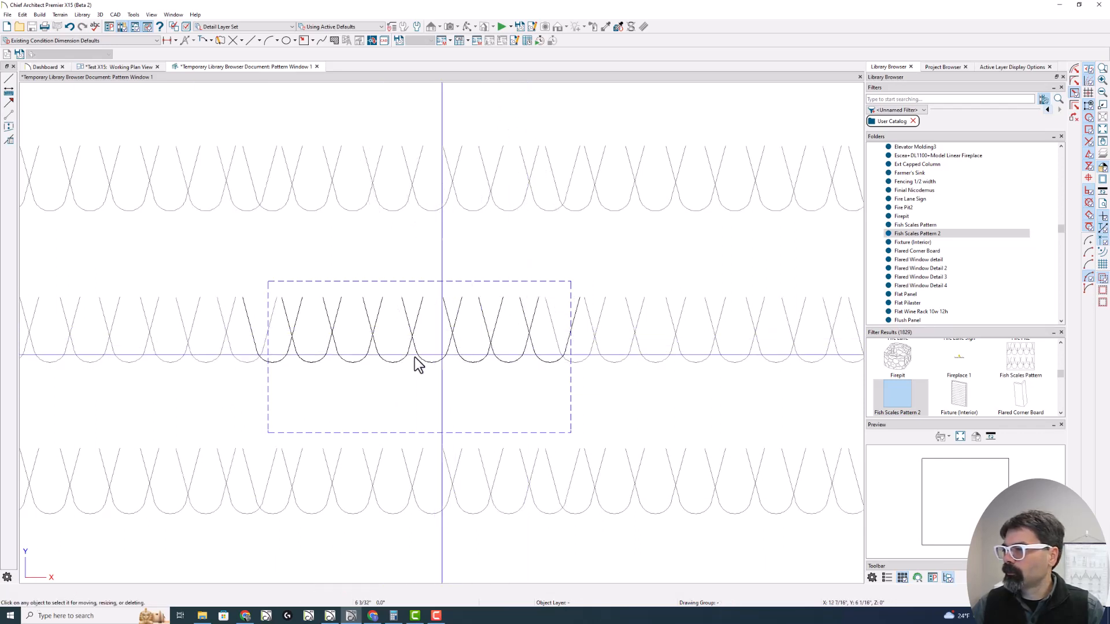
- Copy the row's first seven scales into two further rows below, shifting each row sideways by about half a scale
{"action": "scroll", "coordinate": [419, 364], "scroll_direction": "down", "scroll_amount": 3}
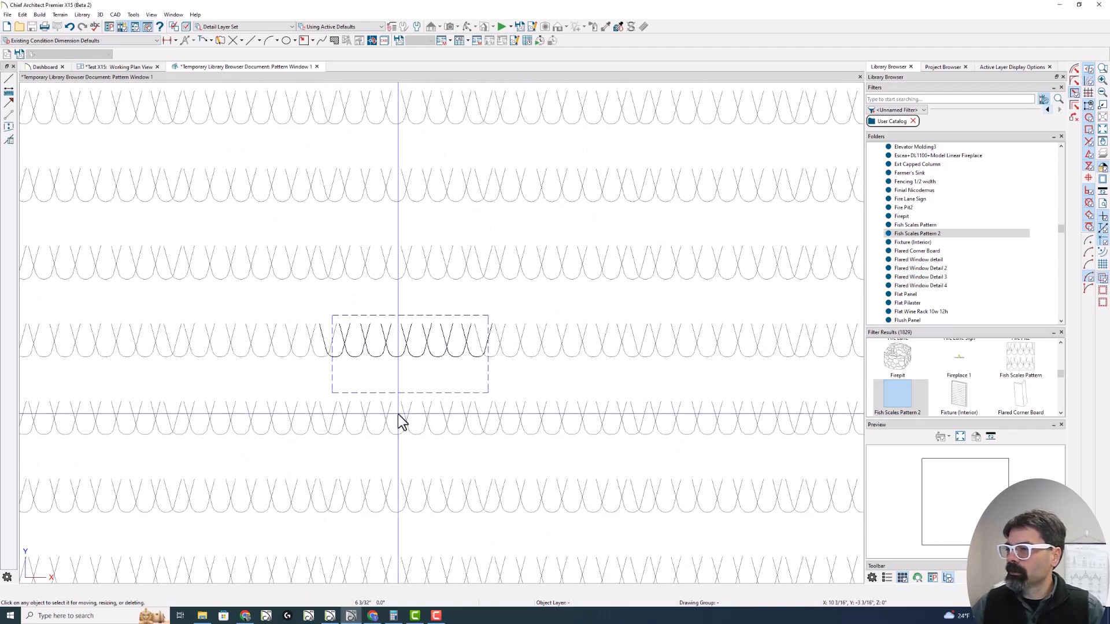
{"action": "scroll", "coordinate": [399, 376], "scroll_direction": "up", "scroll_amount": 1}
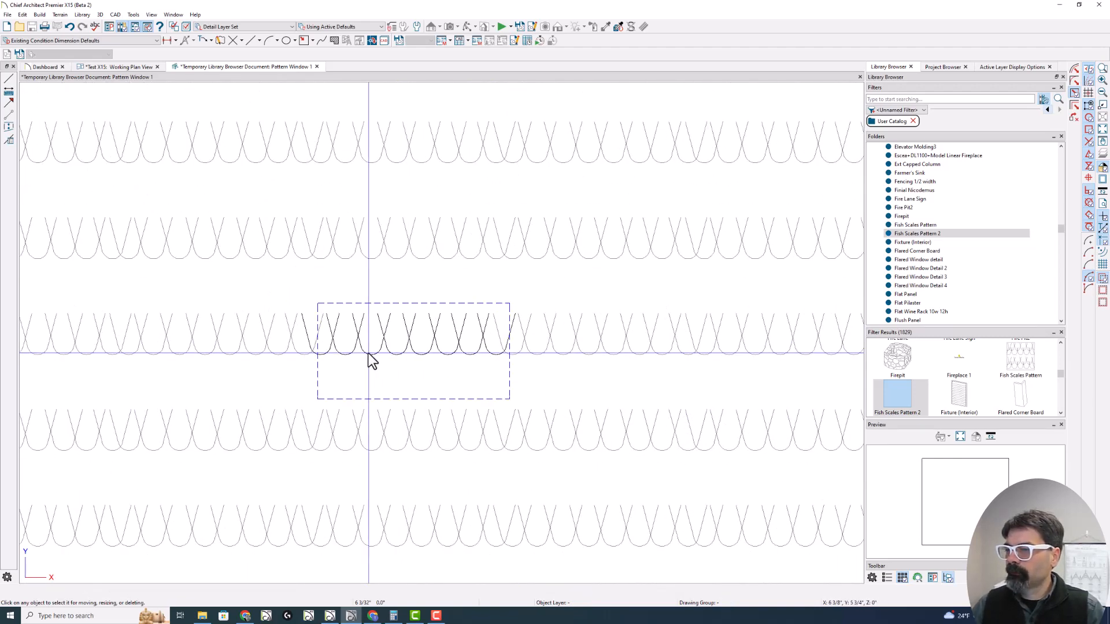
{"action": "left_click_drag", "start_coordinate": [328, 340], "coordinate": [483, 379]}
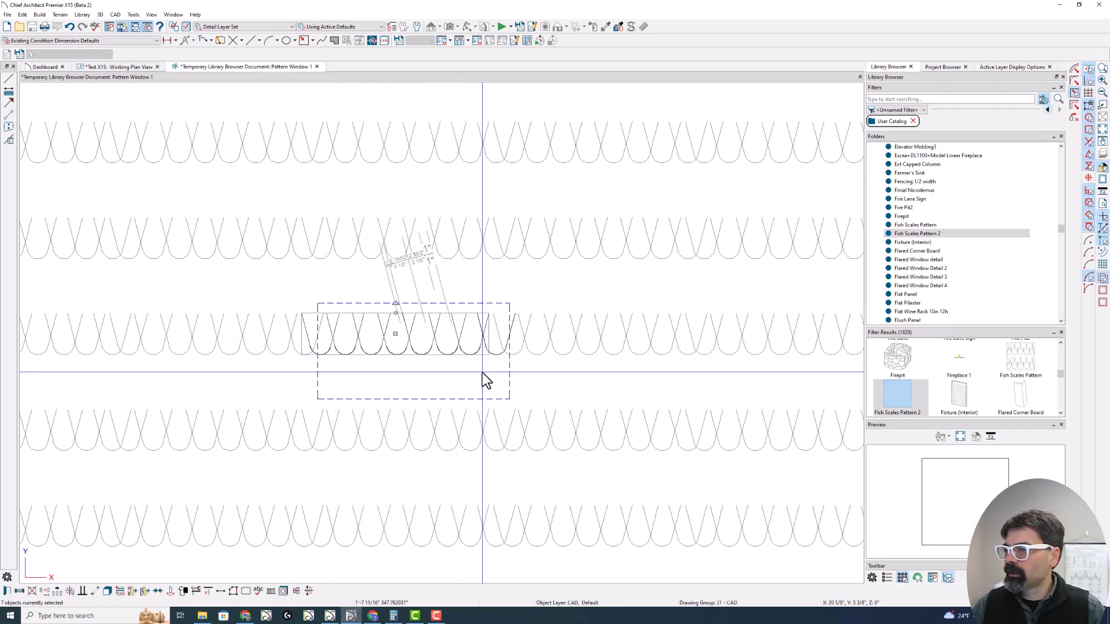
{"action": "left_click", "coordinate": [19, 592]}
{"action": "left_click_drag", "start_coordinate": [395, 333], "coordinate": [422, 382]}
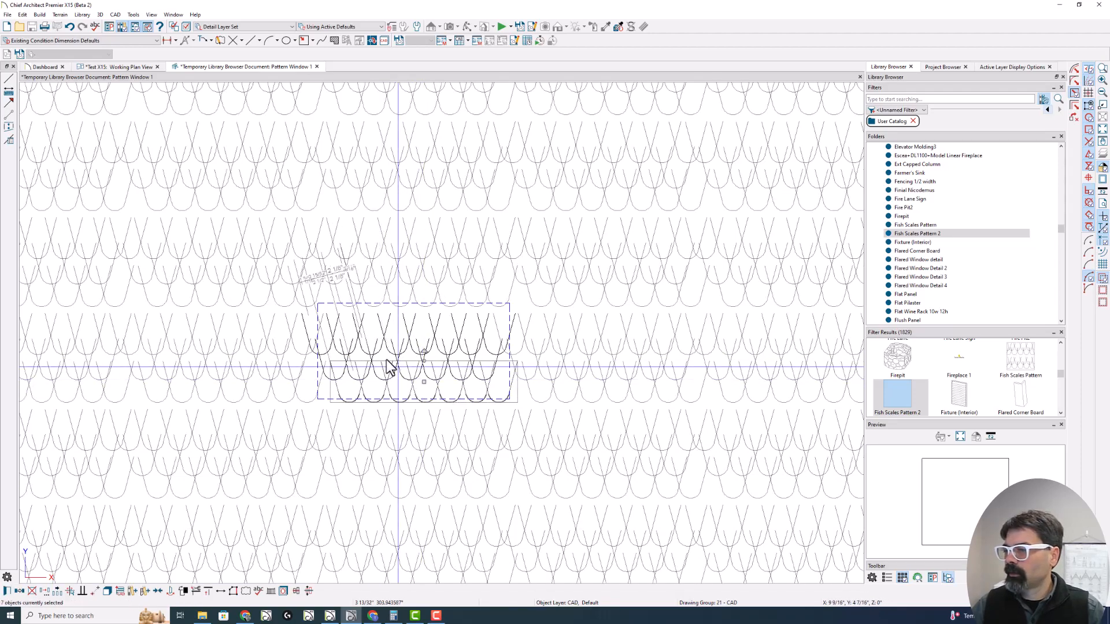
- Close the Fish Scales Pattern 2 drawing and save the changes to the pattern
{"action": "scroll", "coordinate": [389, 367], "scroll_direction": "down", "scroll_amount": 2}
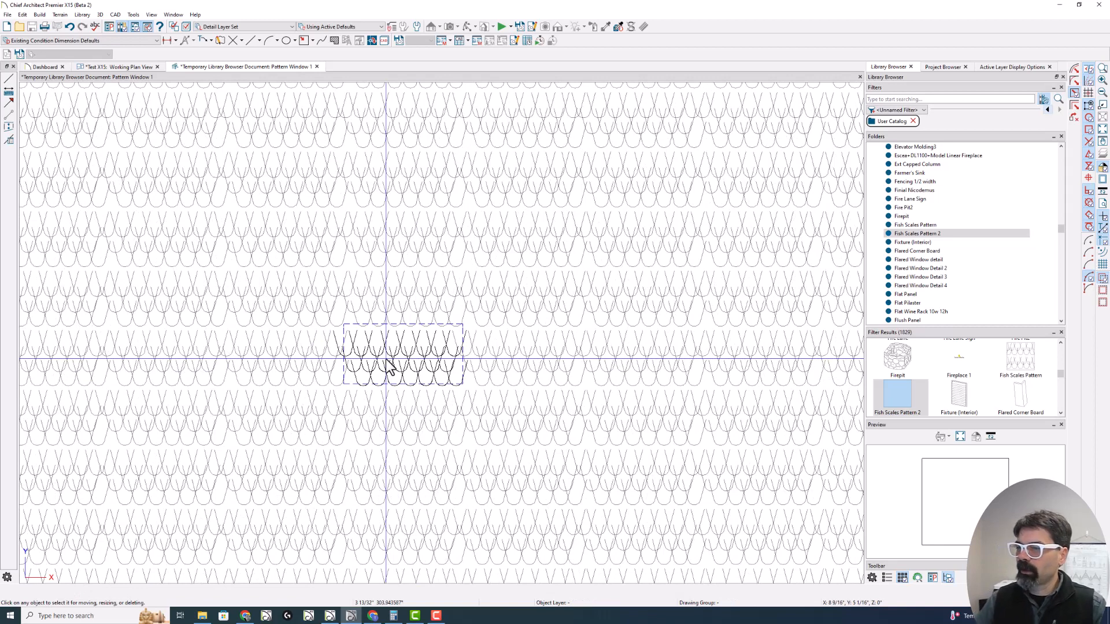
{"action": "left_click", "coordinate": [316, 67]}
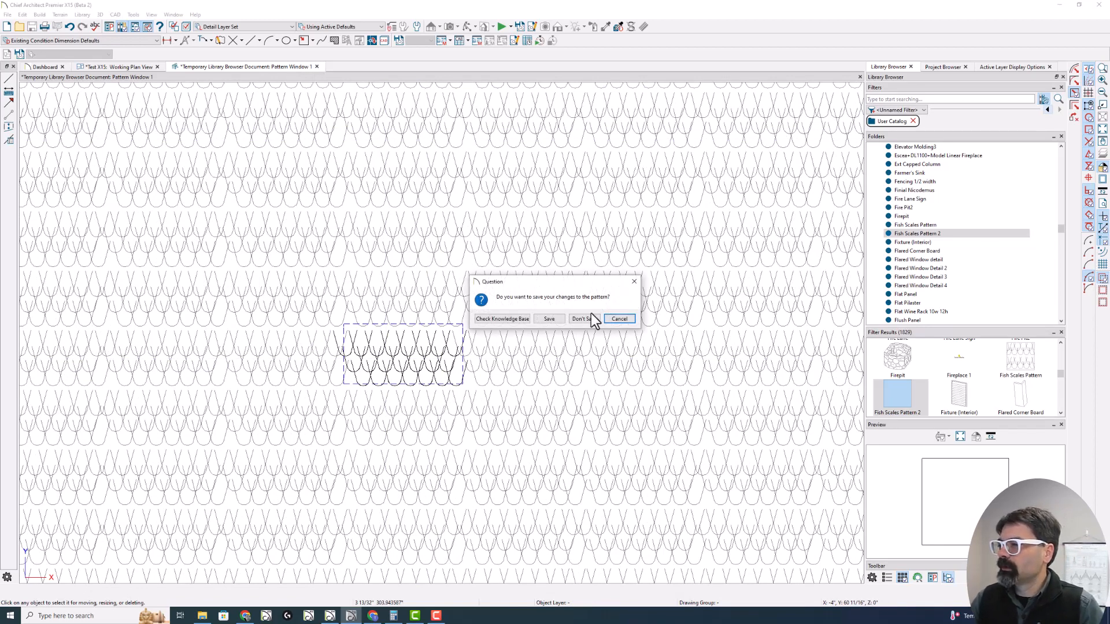
{"action": "left_click", "coordinate": [551, 320]}
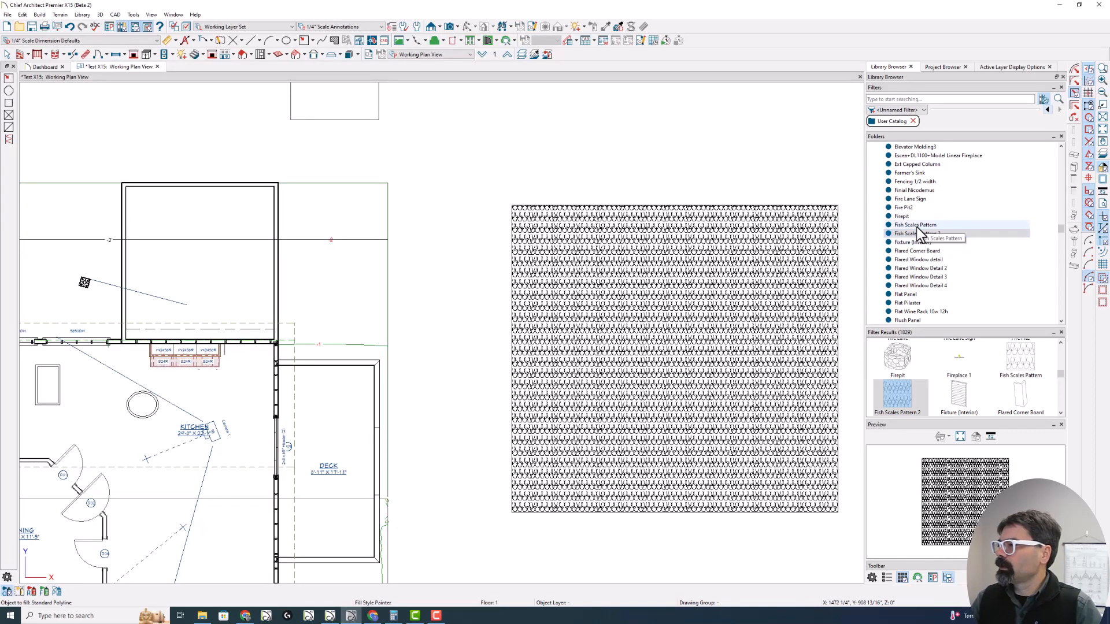
- Fill the large rectangle beside the house plan with Fish Scales Pattern 2 and leave the fill painter
{"action": "left_click", "coordinate": [790, 311]}
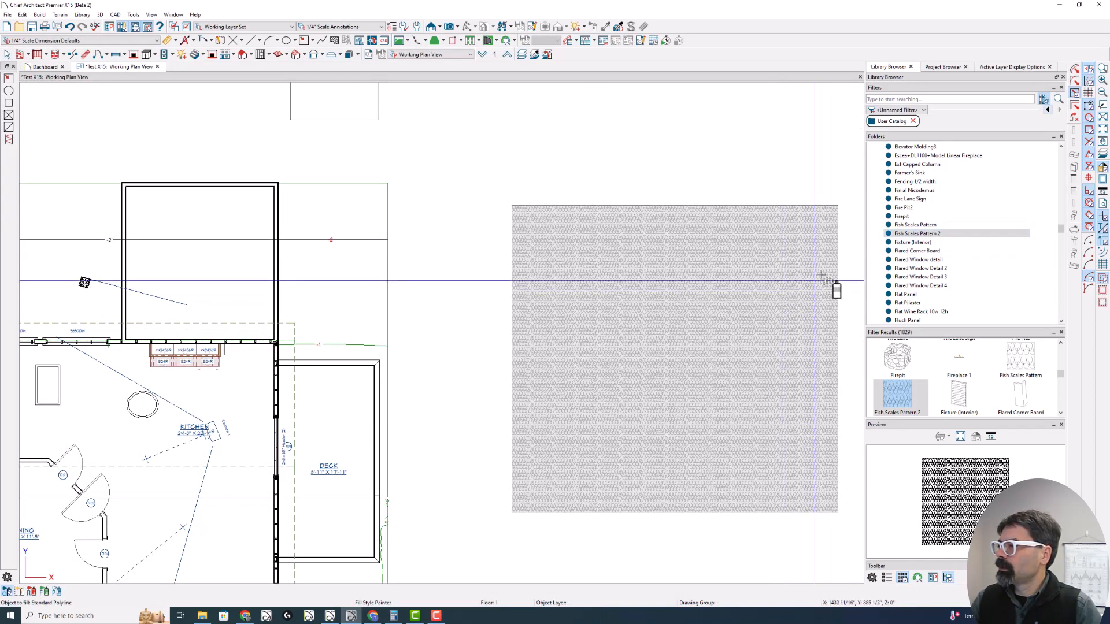
{"action": "key", "text": "space"}
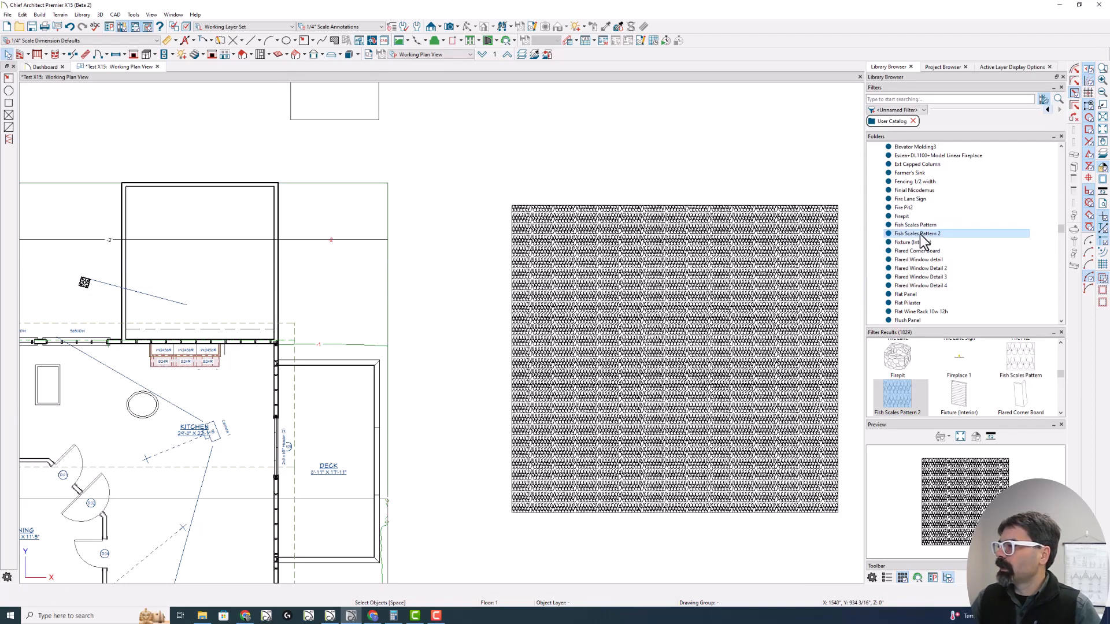
- Reopen Fish Scales Pattern 2 from the library for editing to examine its tile, and return to the working plan view
{"action": "right_click", "coordinate": [920, 234]}
{"action": "left_click", "coordinate": [953, 300]}
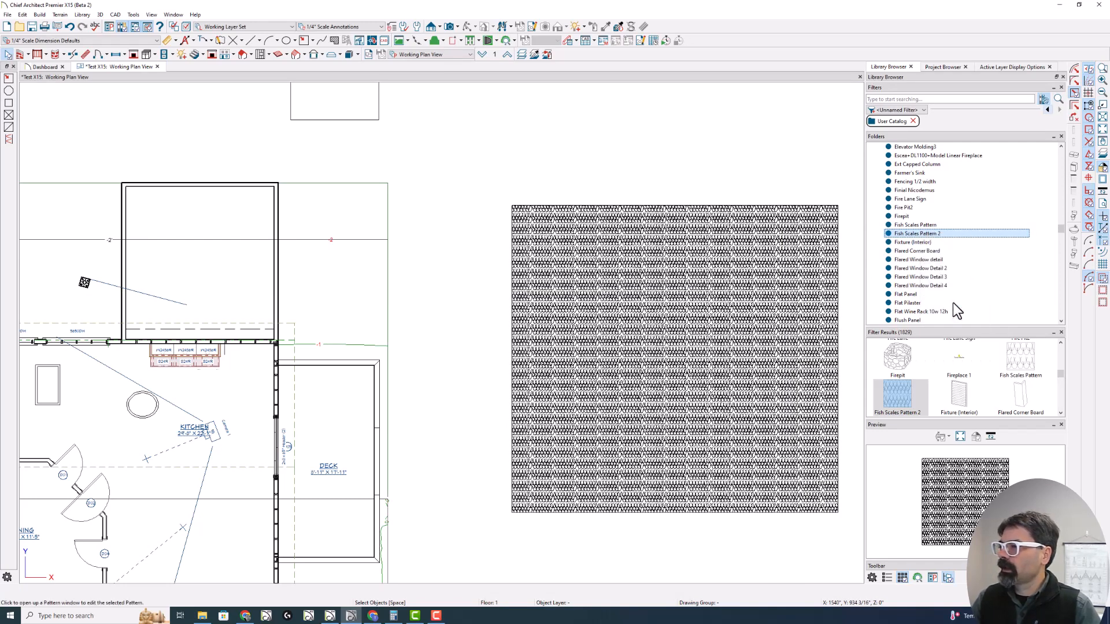
{"action": "scroll", "coordinate": [349, 236], "scroll_direction": "down", "scroll_amount": 1}
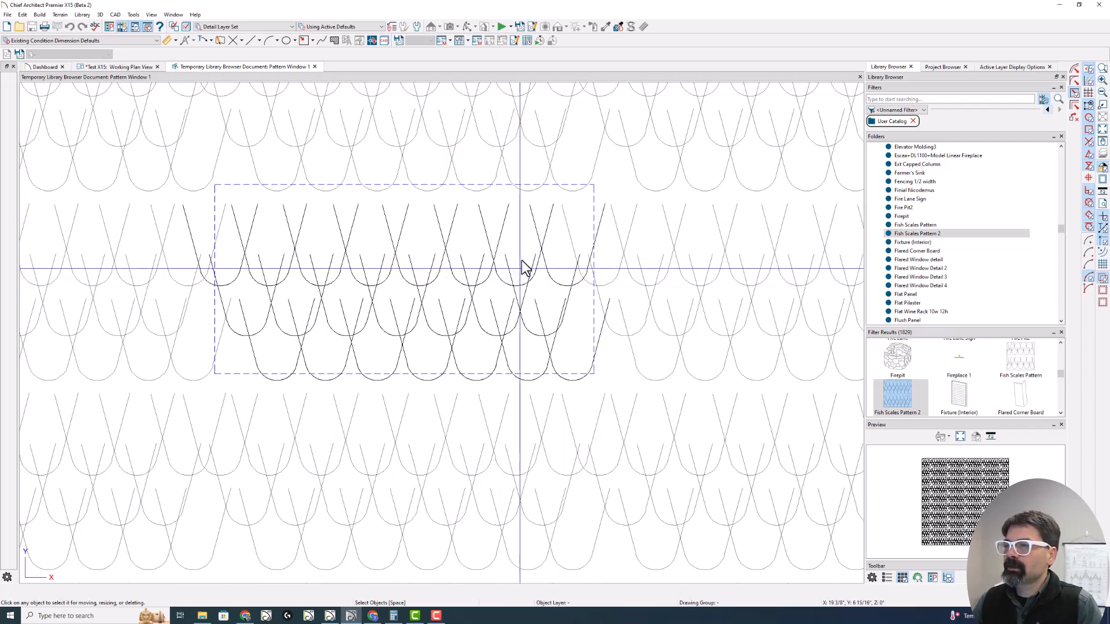
{"action": "left_click", "coordinate": [139, 67]}
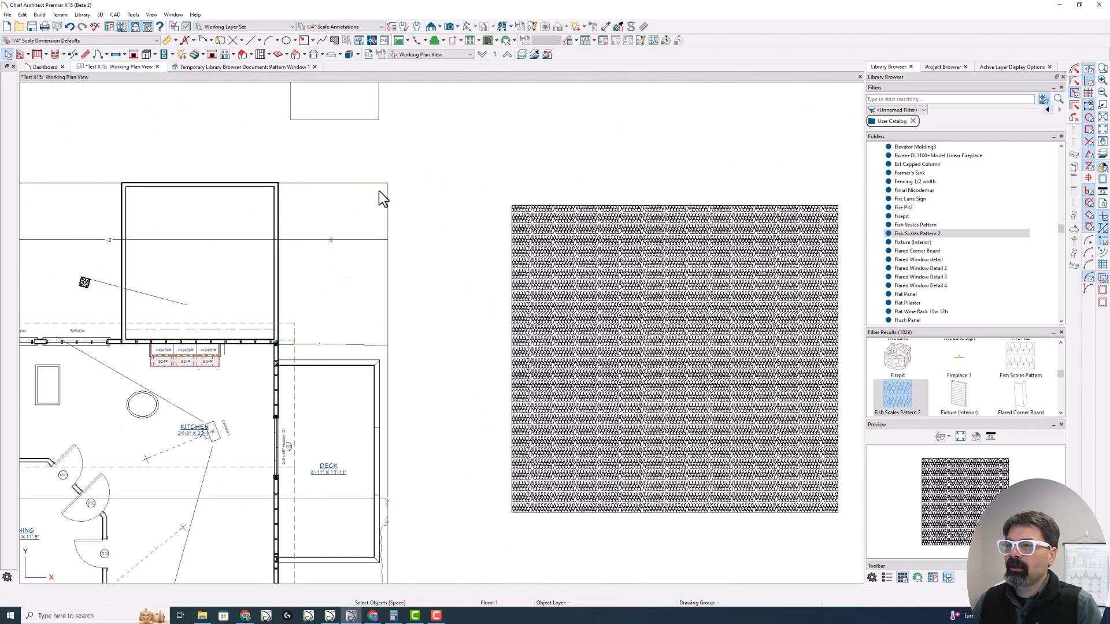